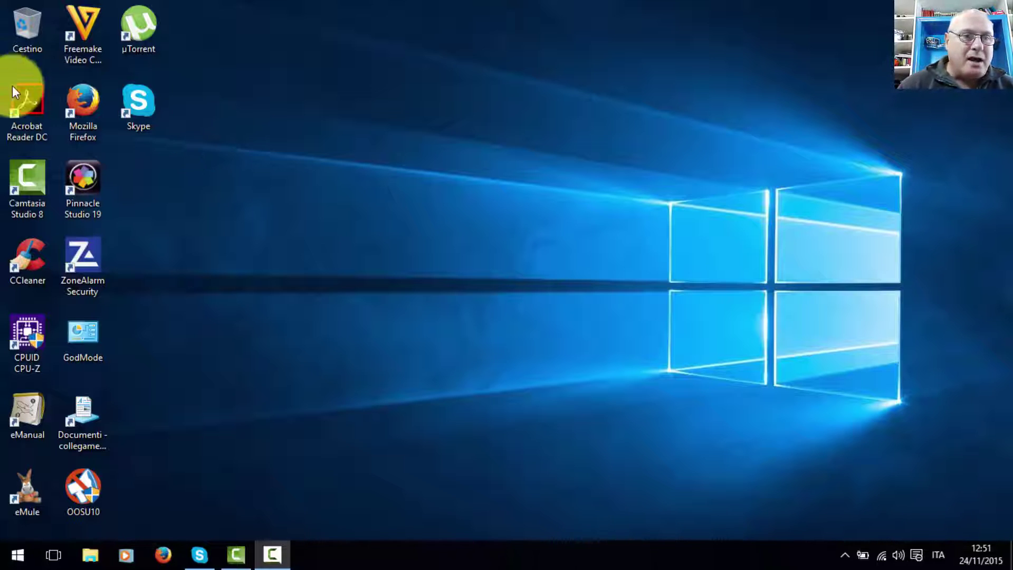
{"action": "left_click", "coordinate": [79, 103]}
{"action": "left_click", "coordinate": [180, 106]}
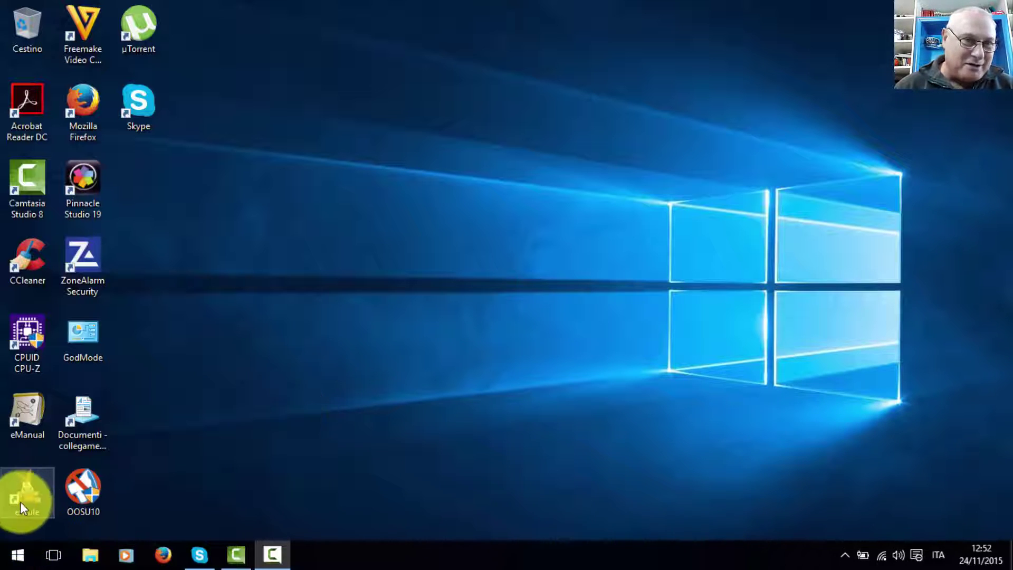
{"action": "left_click", "coordinate": [10, 559]}
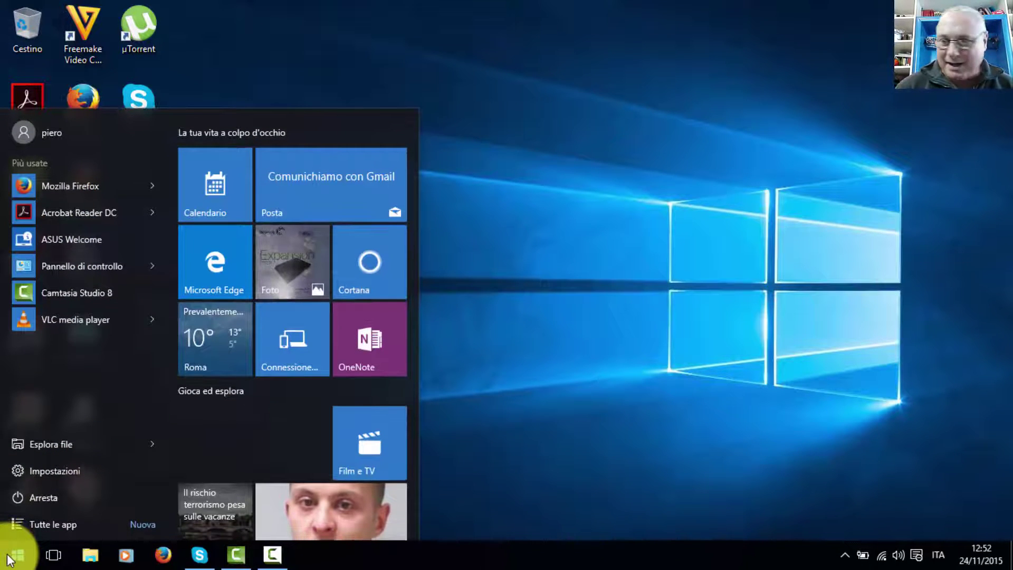
{"action": "left_click", "coordinate": [840, 273]}
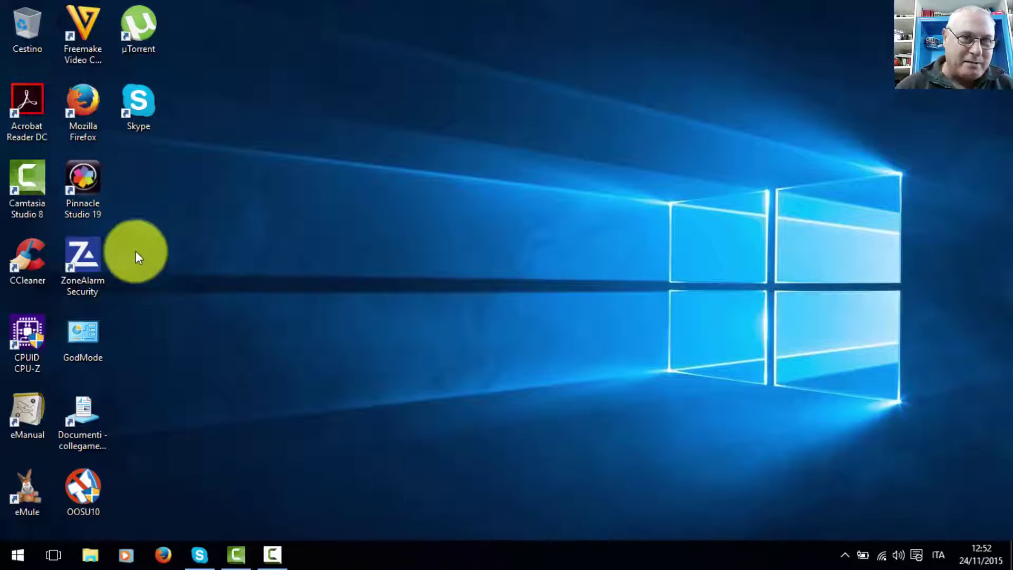
Open Skype from the desktop, maximize its window and view the Echo / Sound Test Service conversation.
{"action": "left_click", "coordinate": [136, 100]}
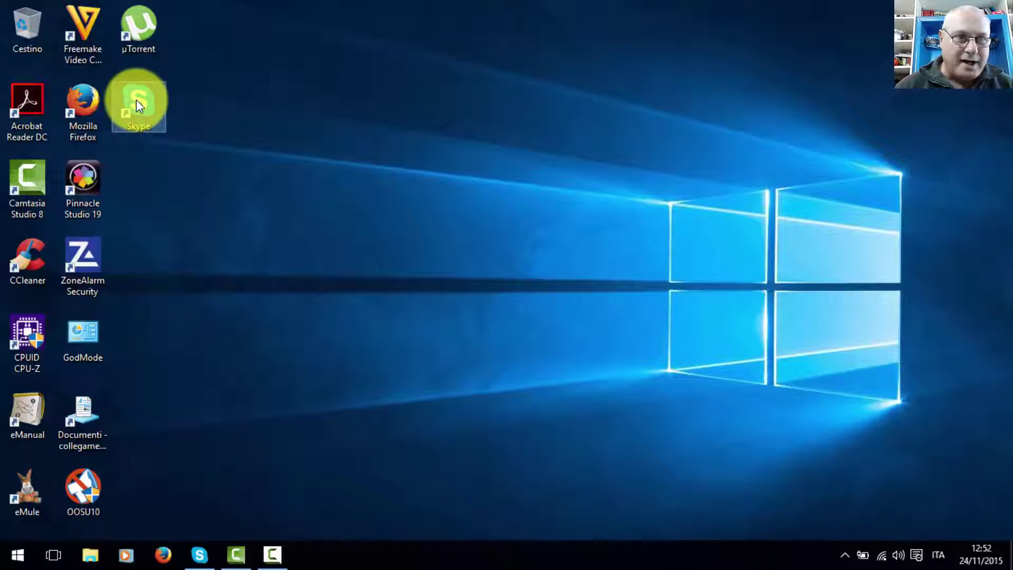
{"action": "double_click", "coordinate": [137, 103]}
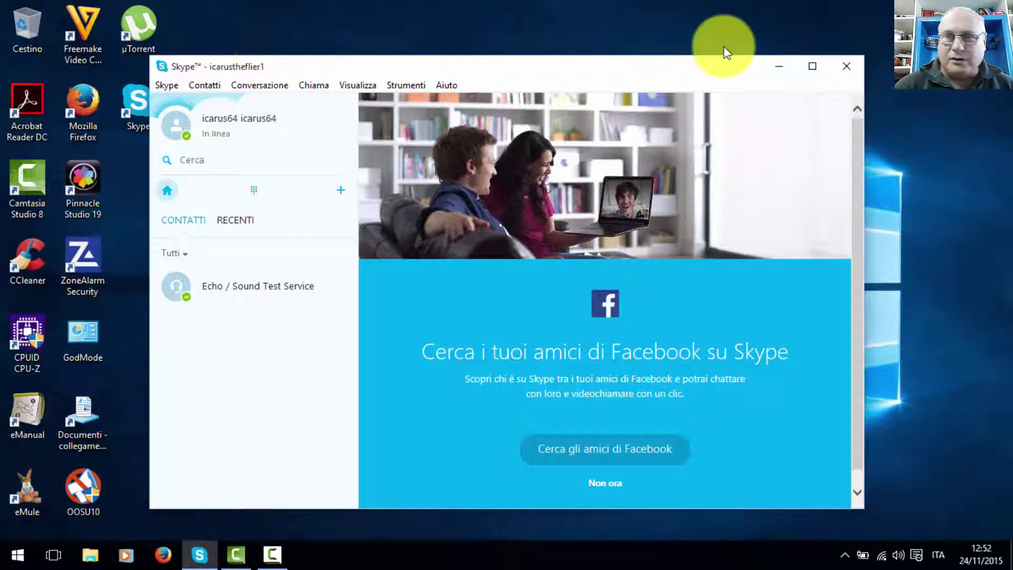
{"action": "left_click", "coordinate": [812, 68]}
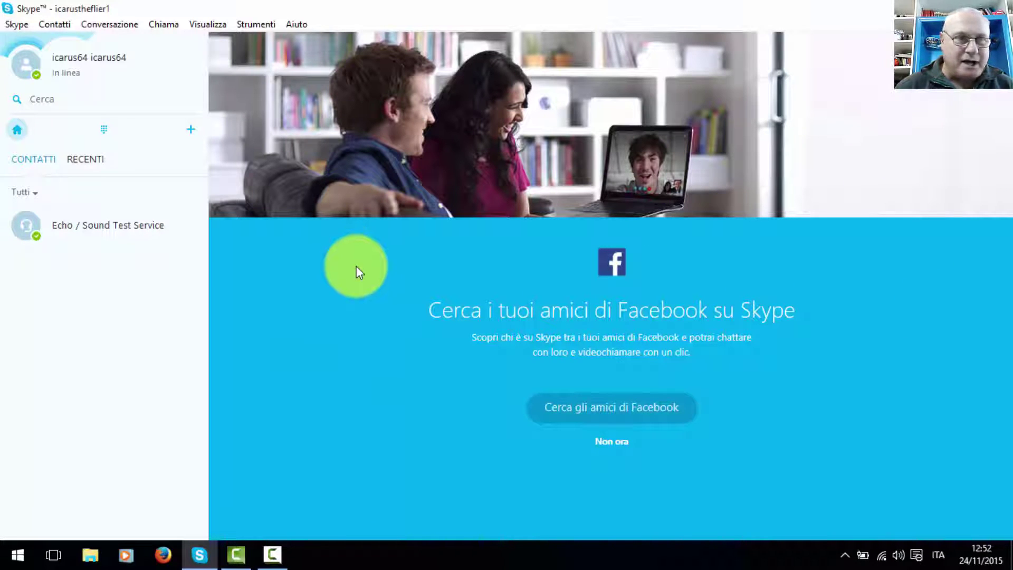
{"action": "left_click", "coordinate": [113, 228]}
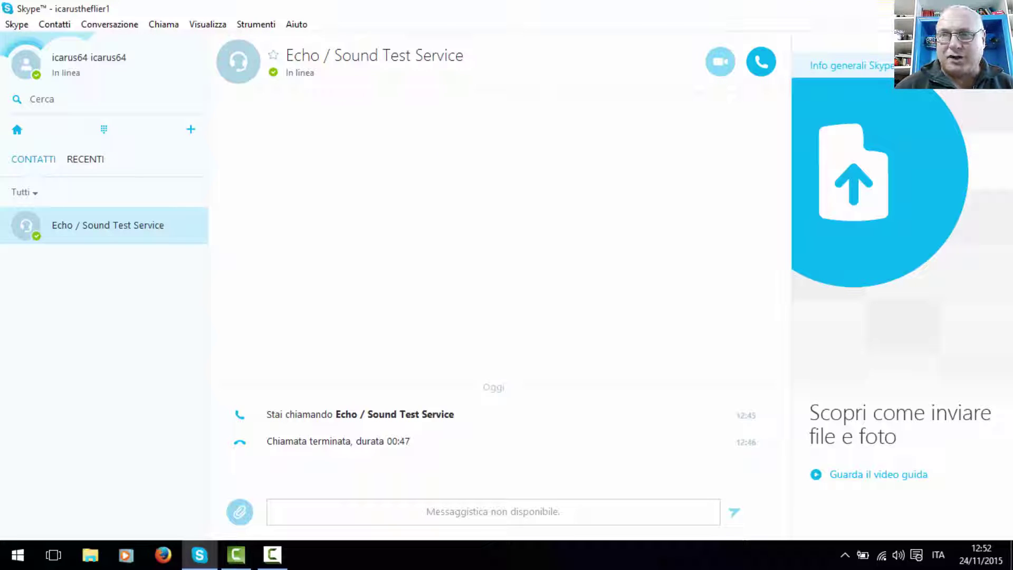
Quit Skype completely so that it no longer runs in the background.
{"action": "right_click", "coordinate": [203, 555]}
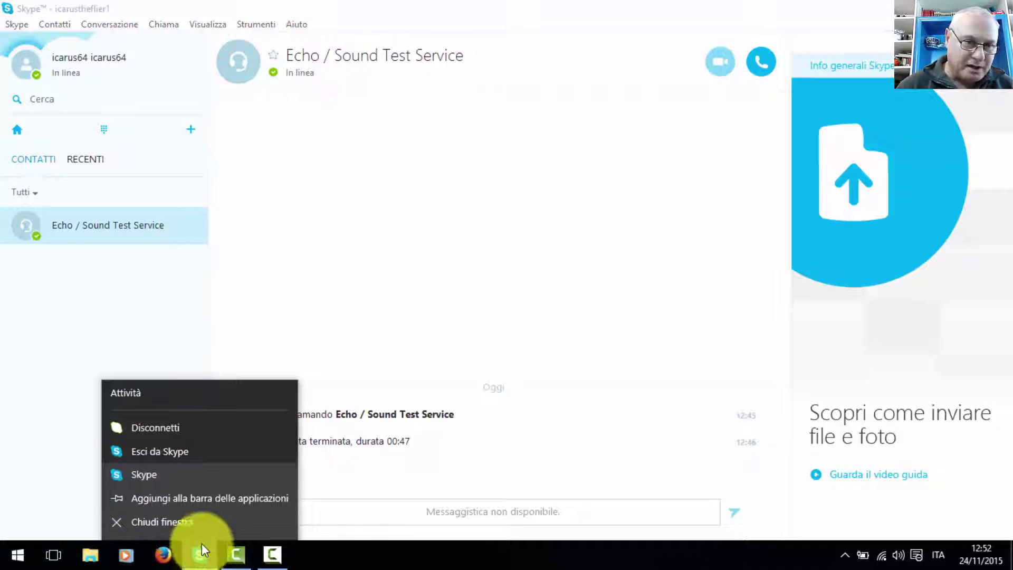
{"action": "left_click", "coordinate": [169, 450]}
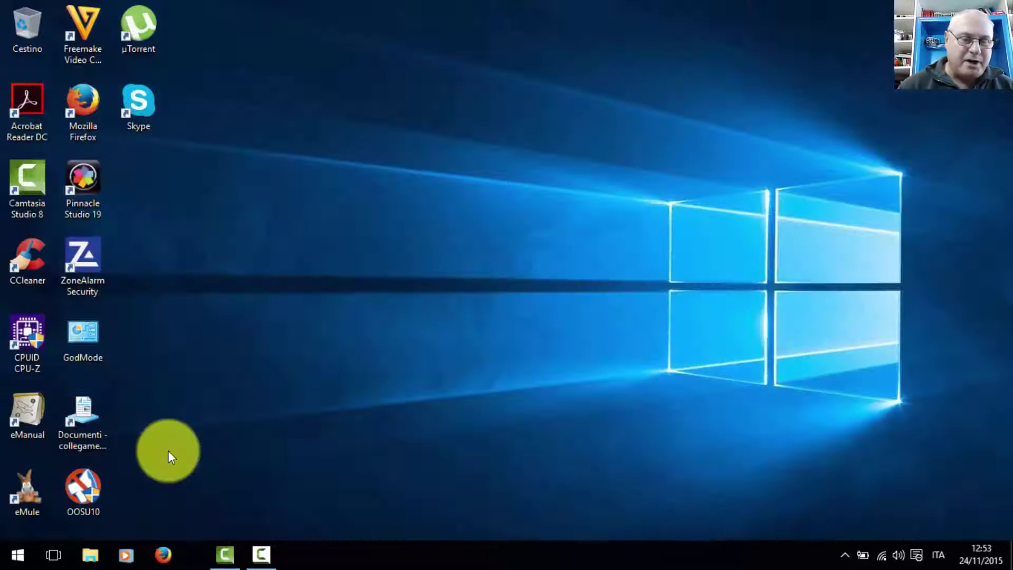
Open the Internet Options from the Control Panel and bring up the site list of the restricted sites security zone.
{"action": "left_click", "coordinate": [17, 560]}
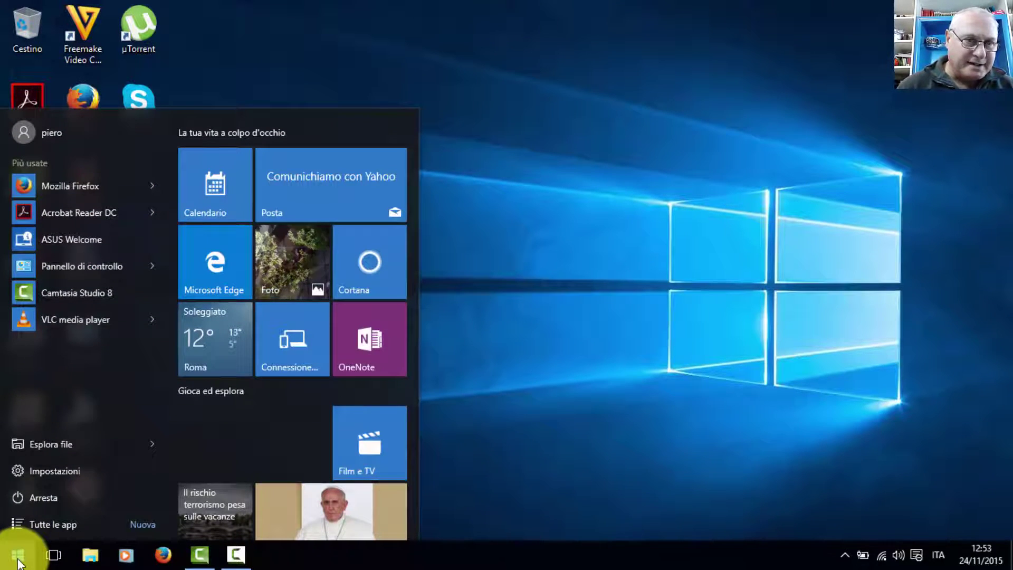
{"action": "left_click", "coordinate": [62, 268]}
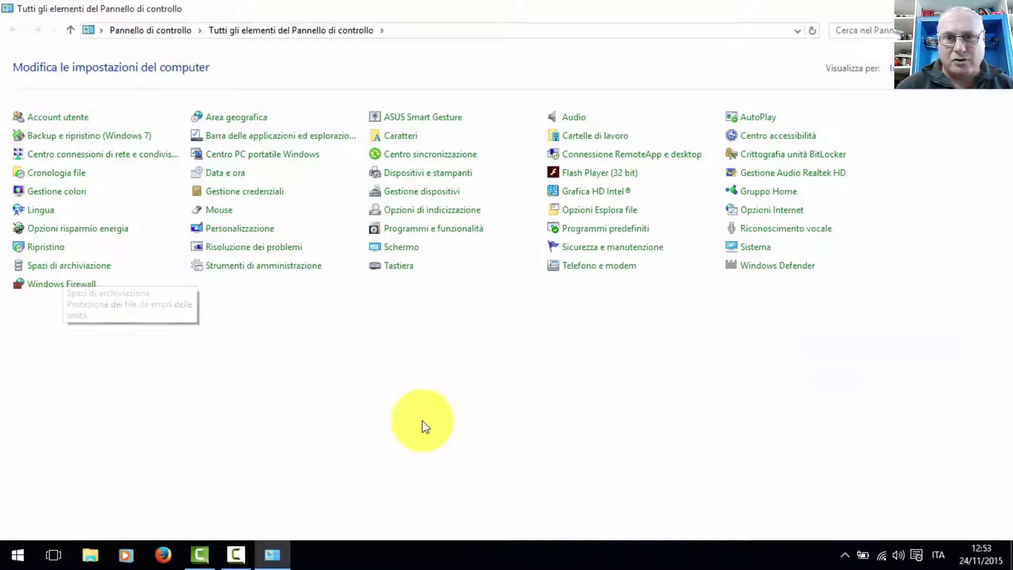
{"action": "left_click", "coordinate": [754, 211]}
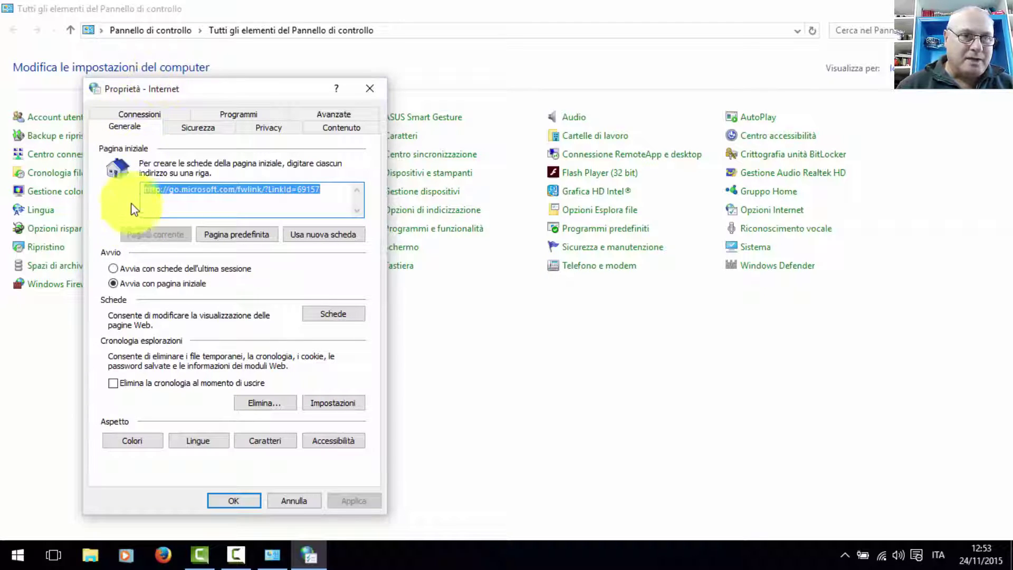
{"action": "left_click", "coordinate": [199, 128]}
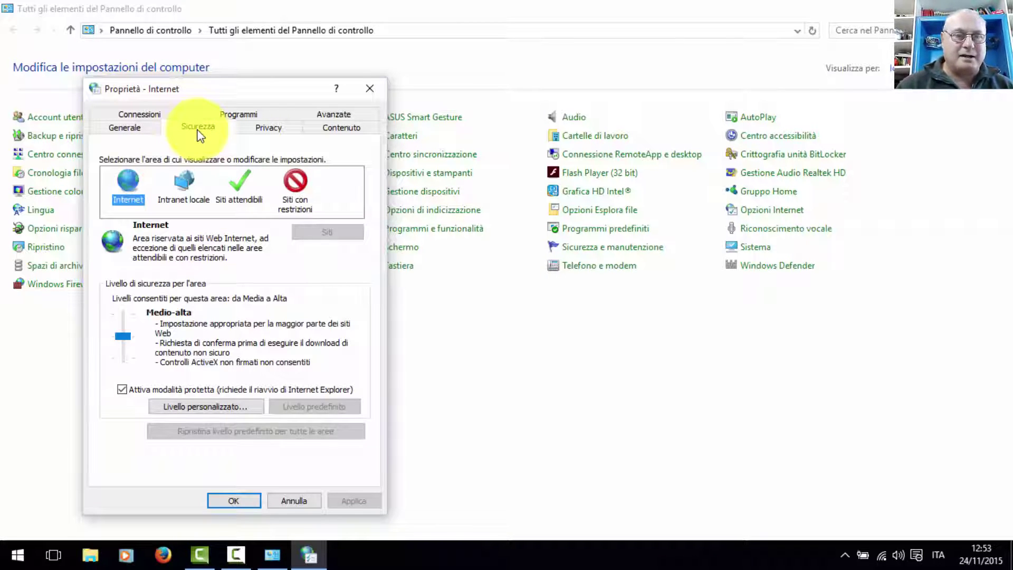
{"action": "left_click", "coordinate": [296, 193]}
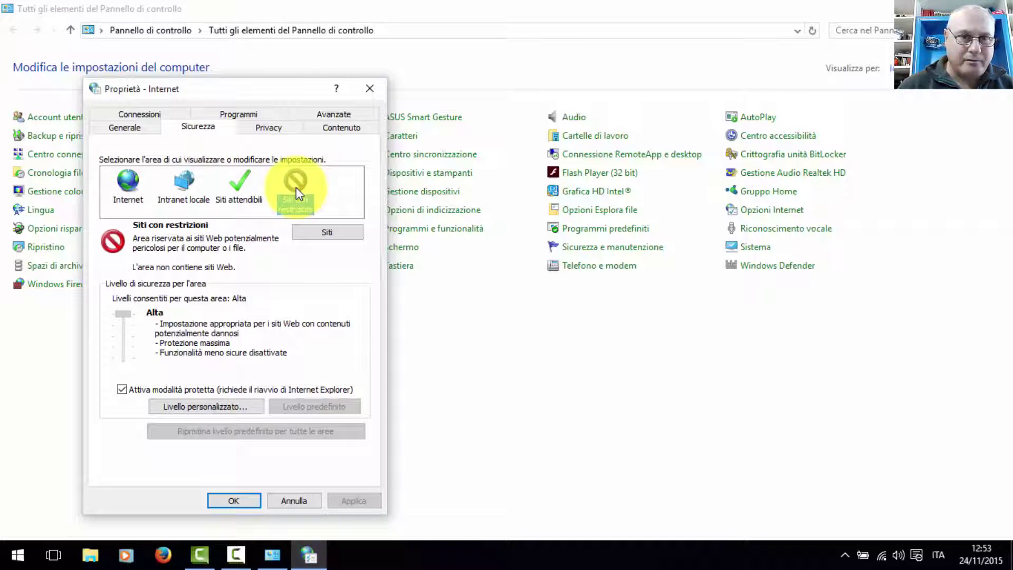
{"action": "left_click", "coordinate": [306, 235]}
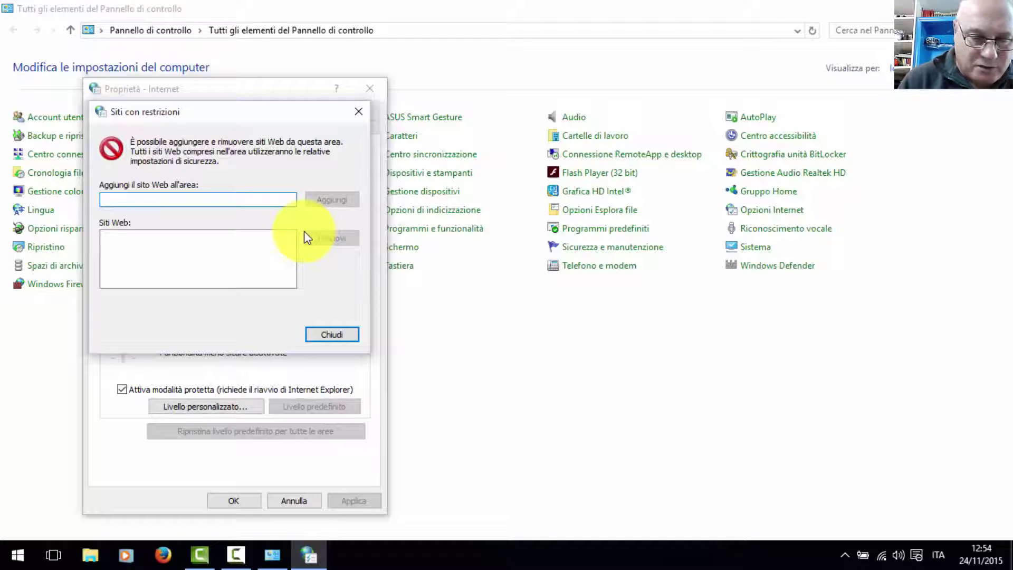
{"action": "type", "text": "http"}
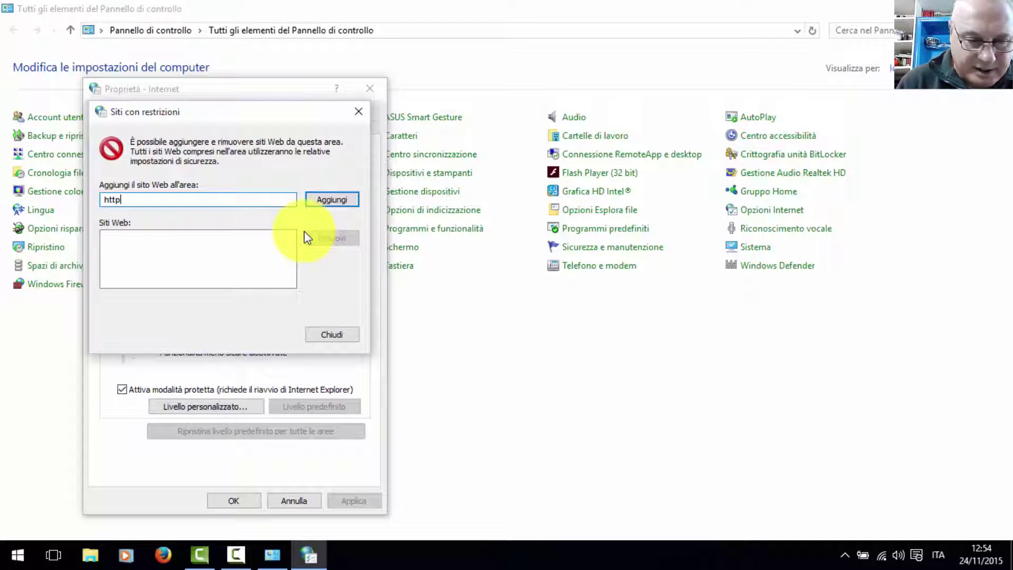
{"action": "type", "text": "s:"}
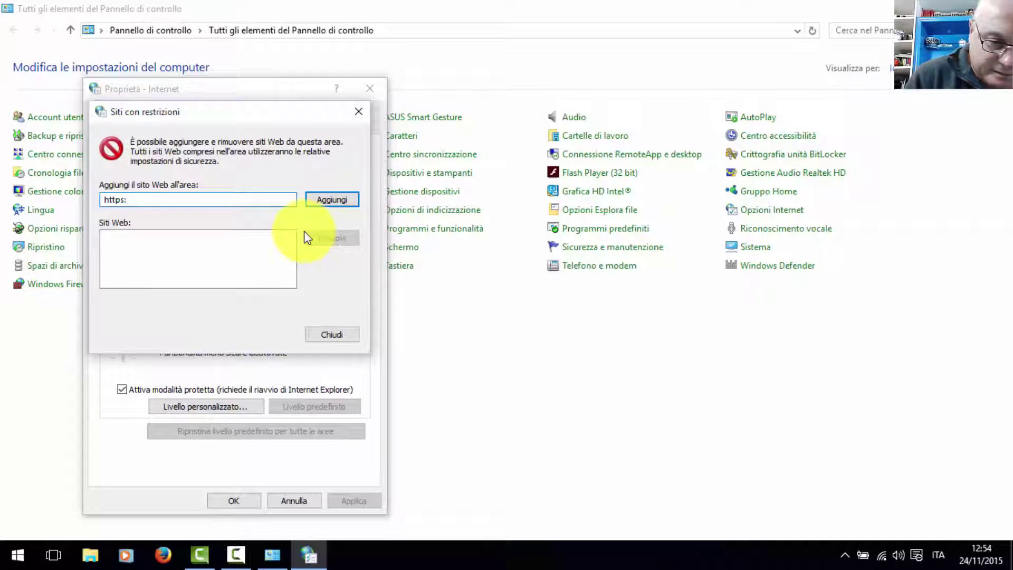
{"action": "type", "text": "//"}
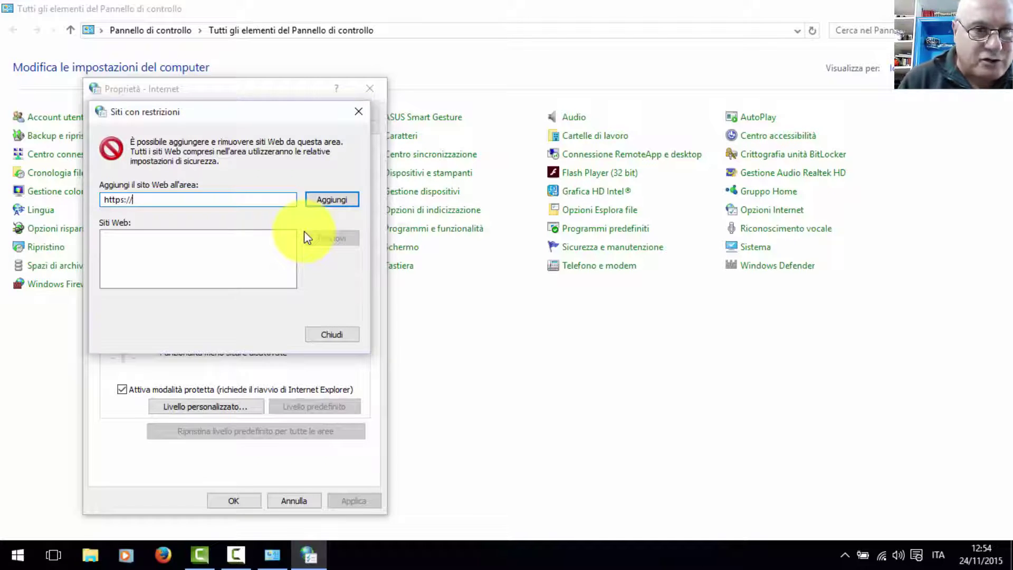
{"action": "type", "text": "app"}
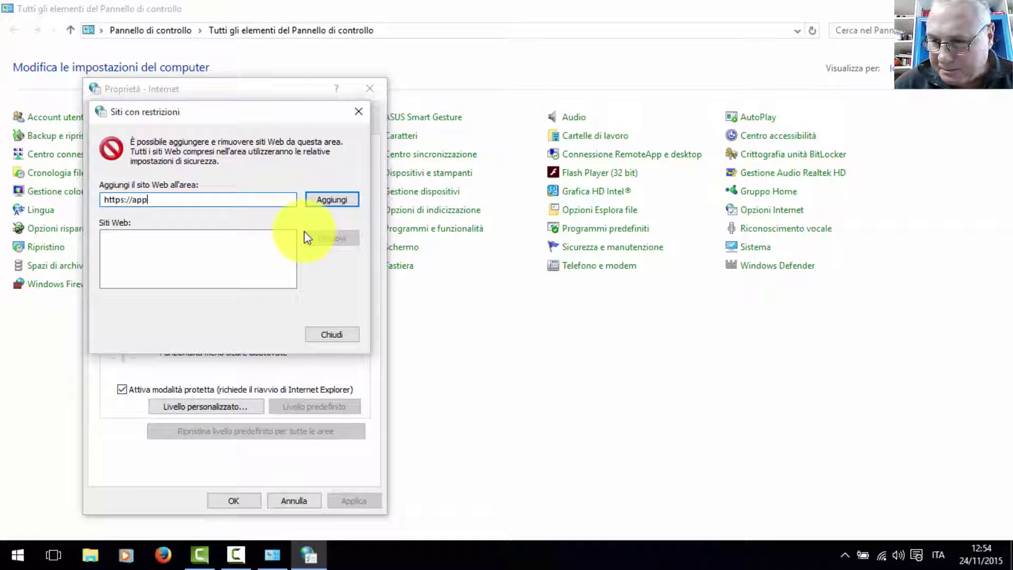
{"action": "type", "text": "s.skype"}
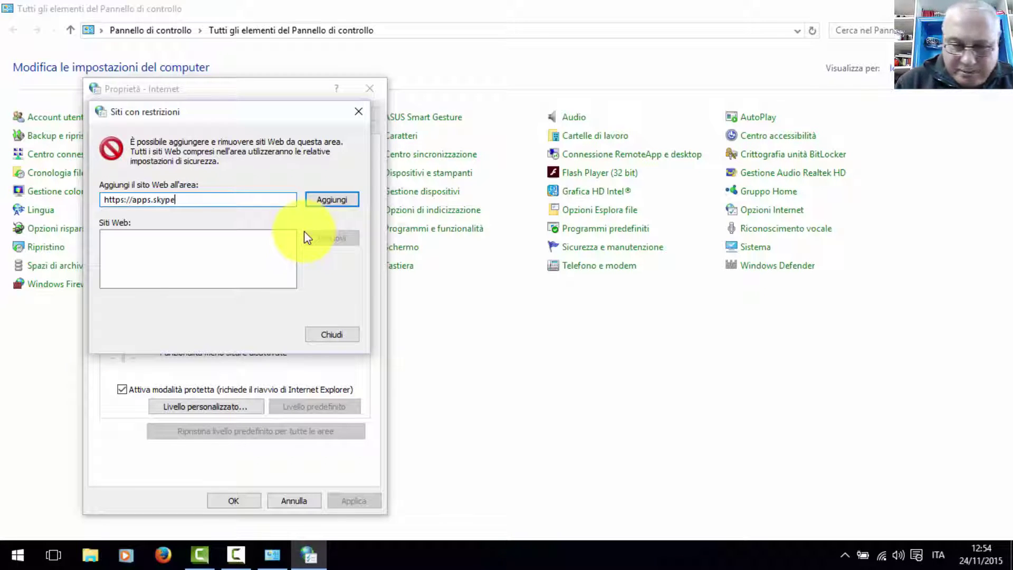
{"action": "type", "text": ".com"}
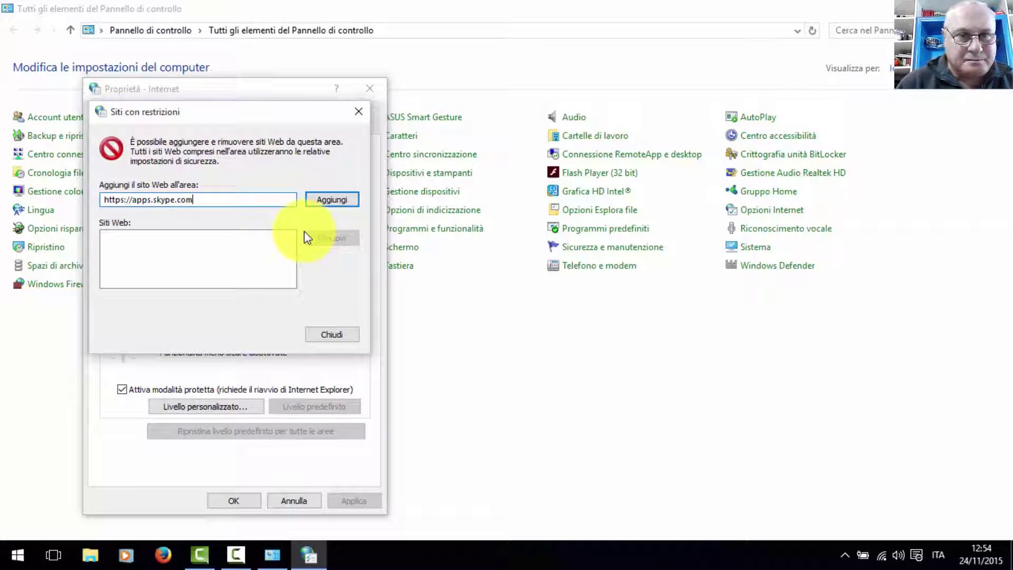
{"action": "left_click", "coordinate": [333, 202]}
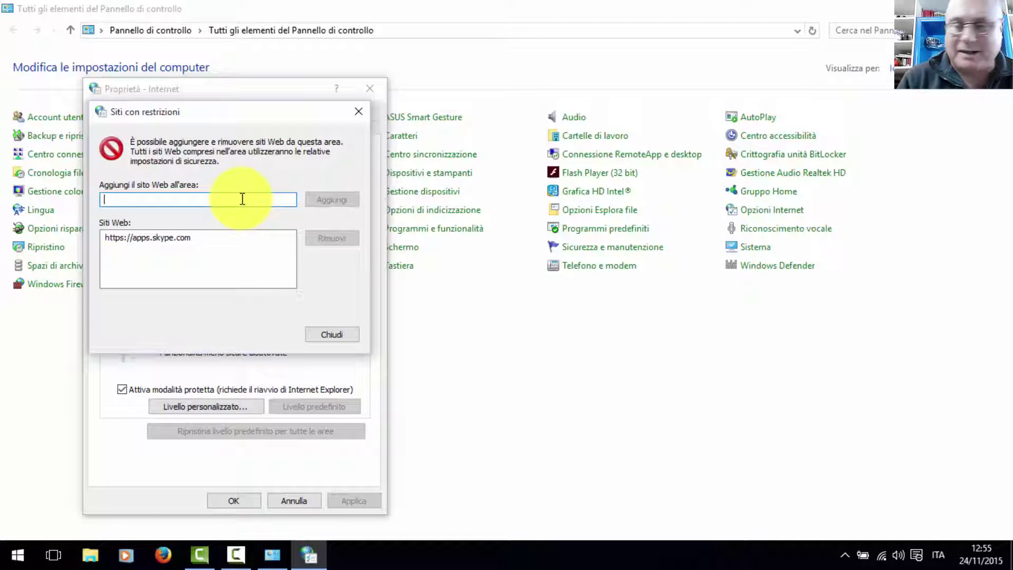
{"action": "type", "text": "tt"}
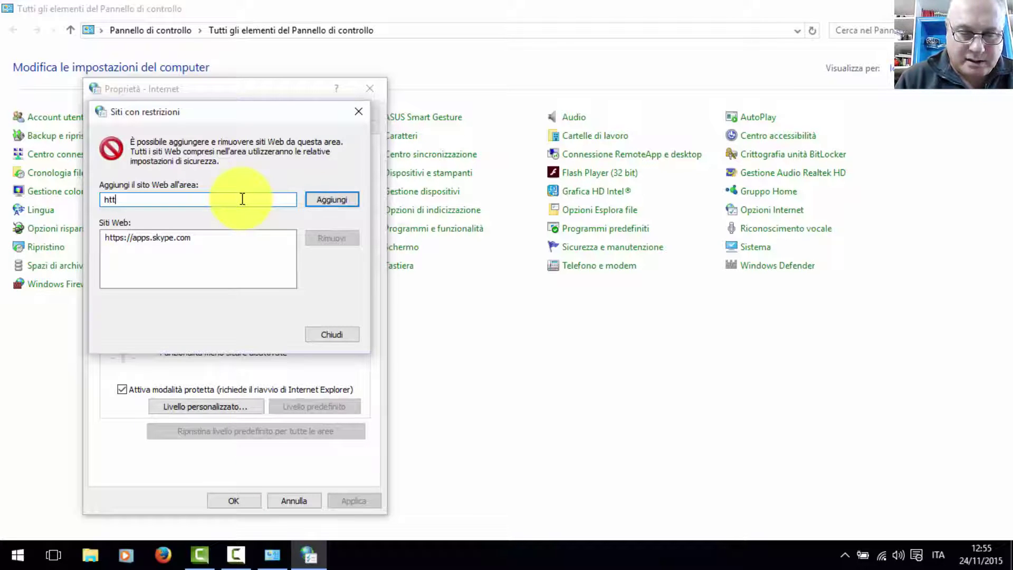
{"action": "type", "text": "ps:"}
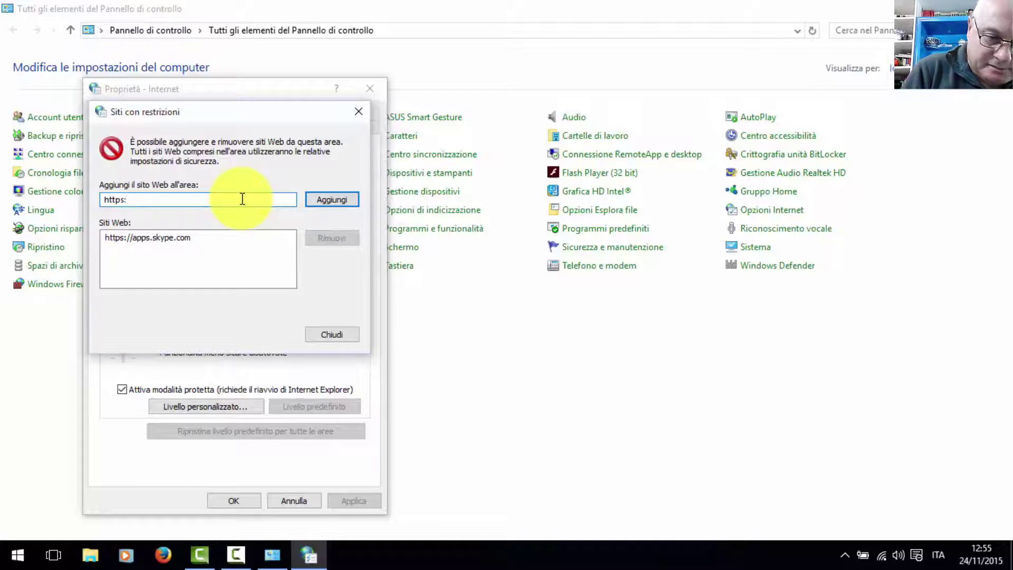
{"action": "type", "text": "//"}
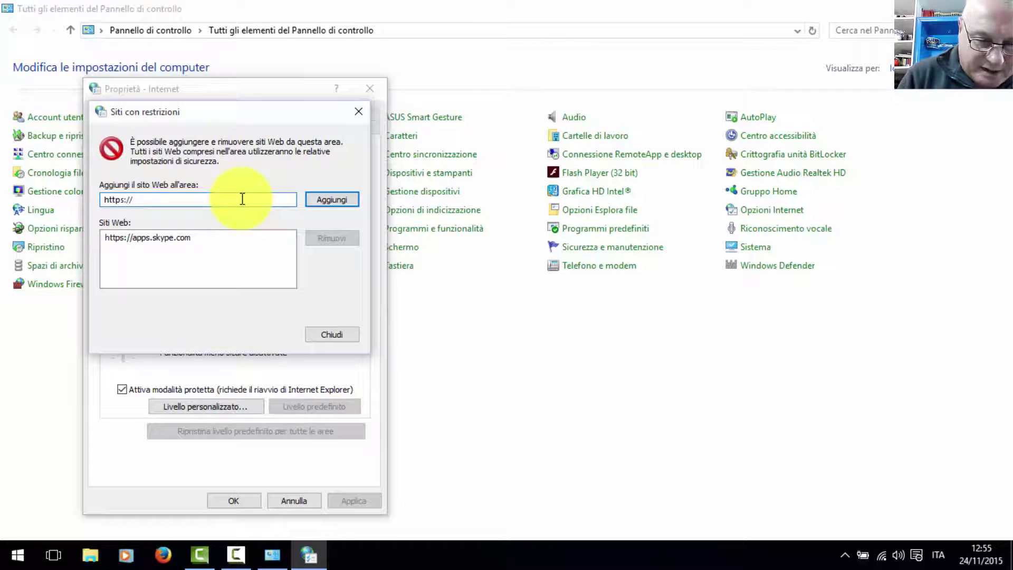
{"action": "type", "text": "g"}
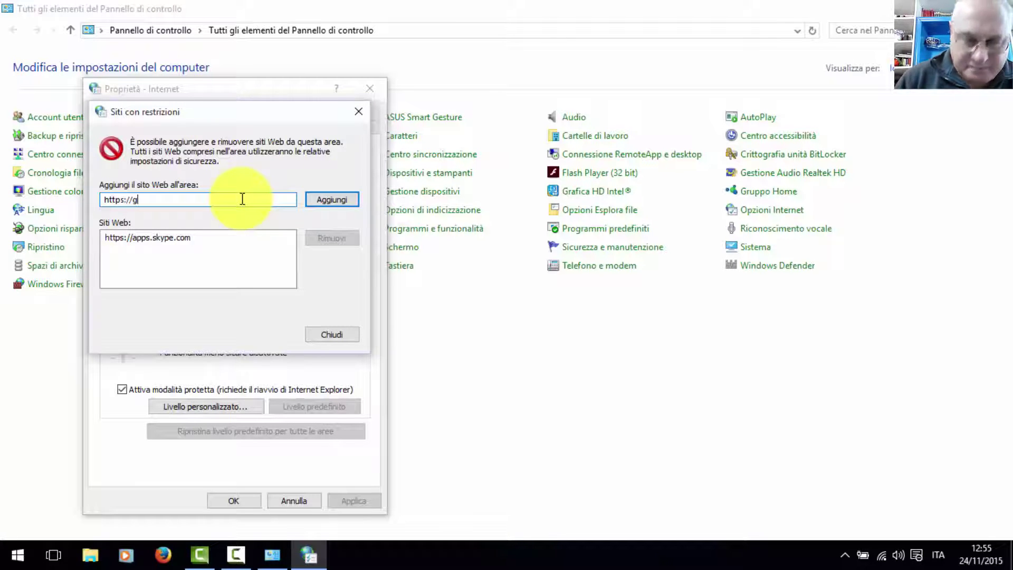
{"action": "type", "text": ".m"}
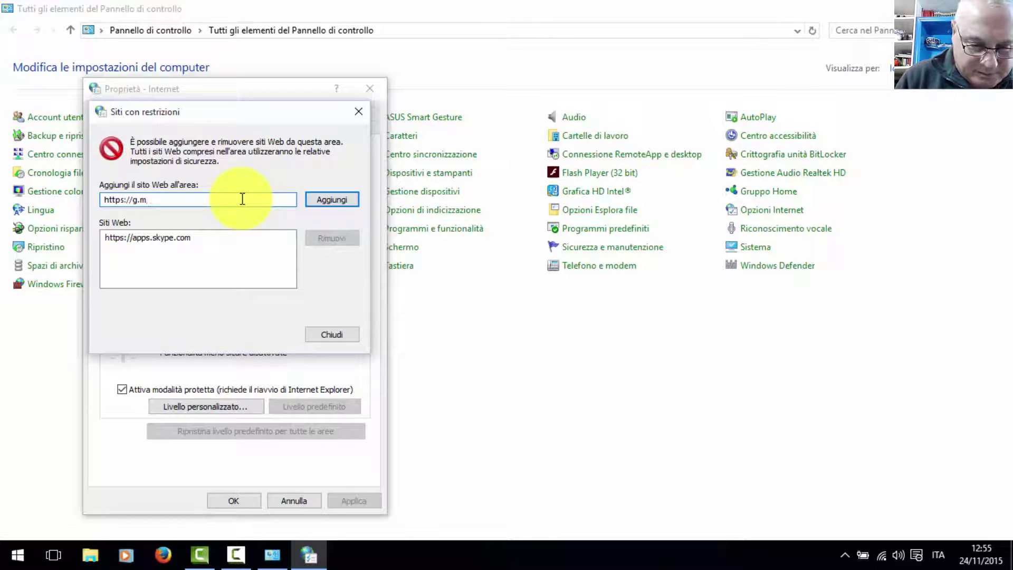
{"action": "type", "text": "sn"}
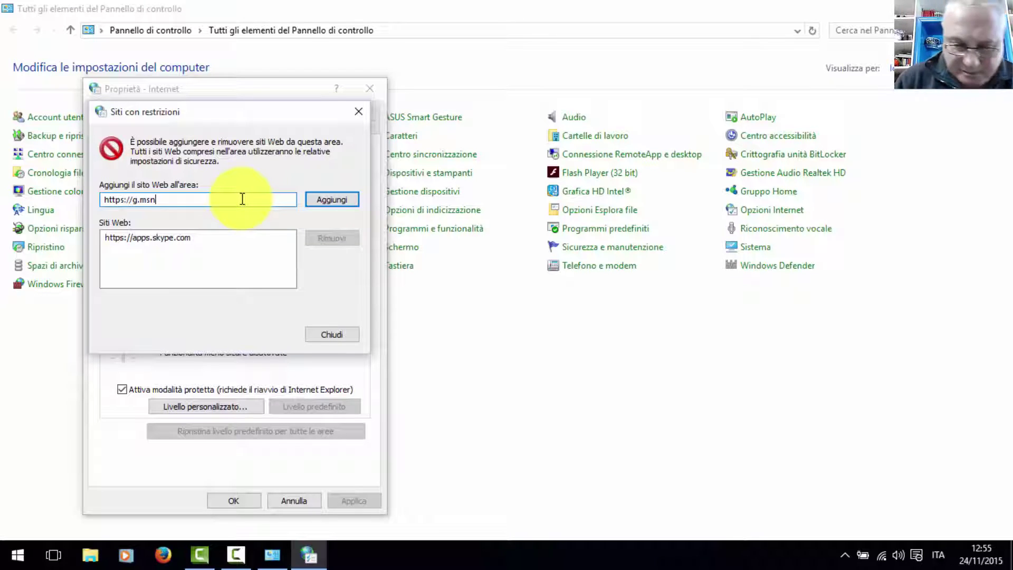
{"action": "type", "text": ".co"}
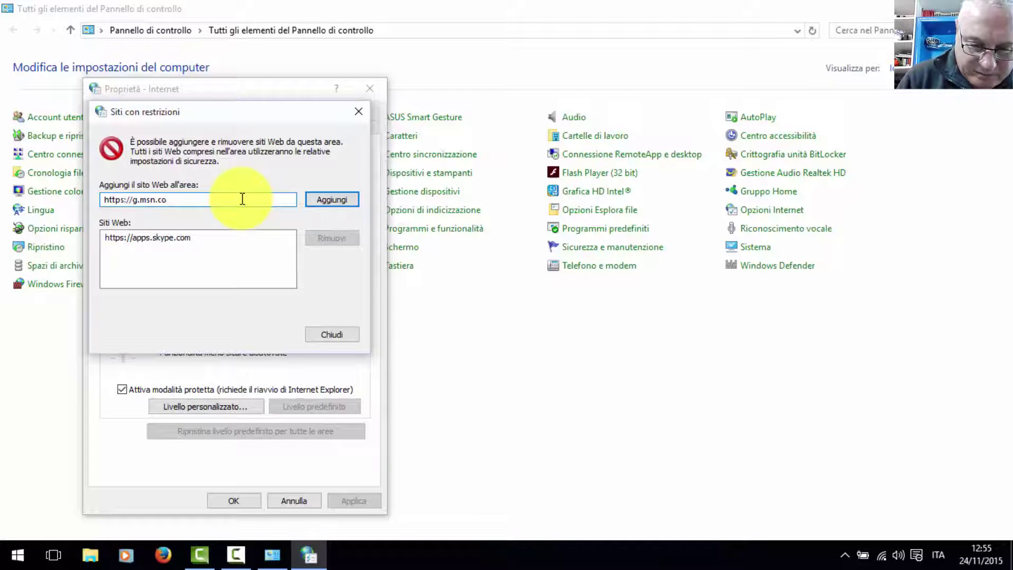
{"action": "type", "text": "m"}
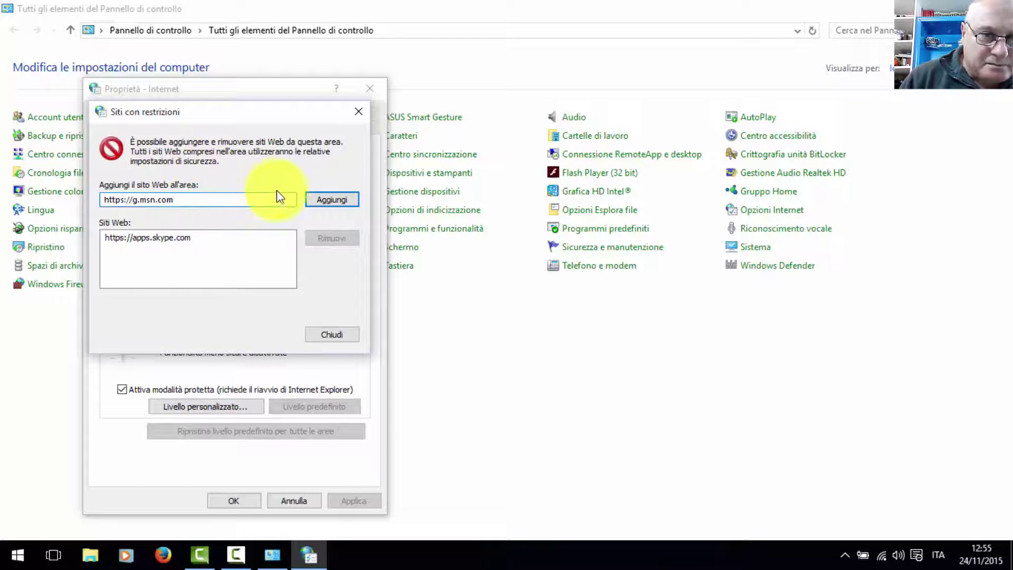
{"action": "left_click", "coordinate": [323, 201]}
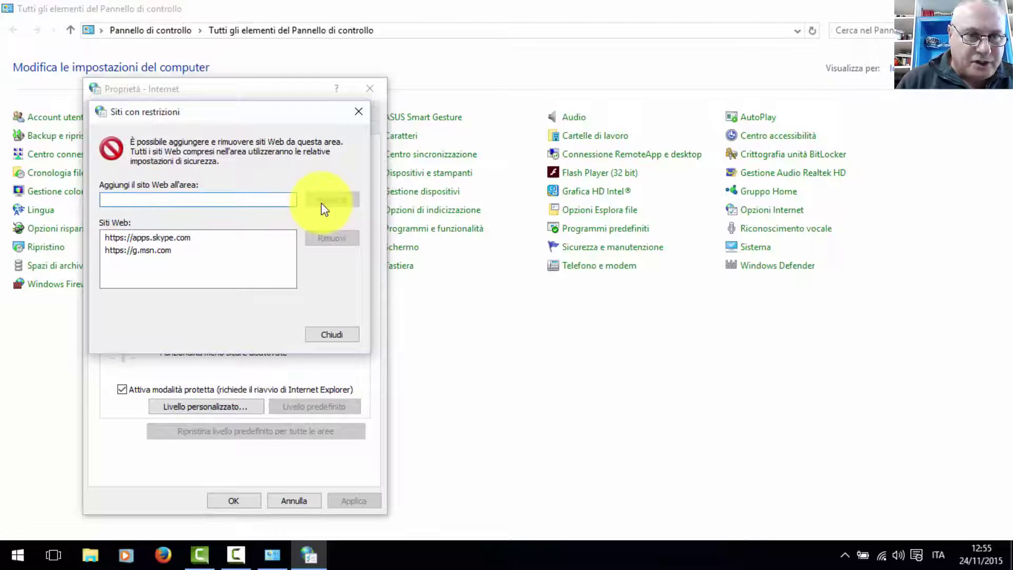
Save the restricted sites and Internet properties, and close the Control Panel.
{"action": "left_click", "coordinate": [325, 338]}
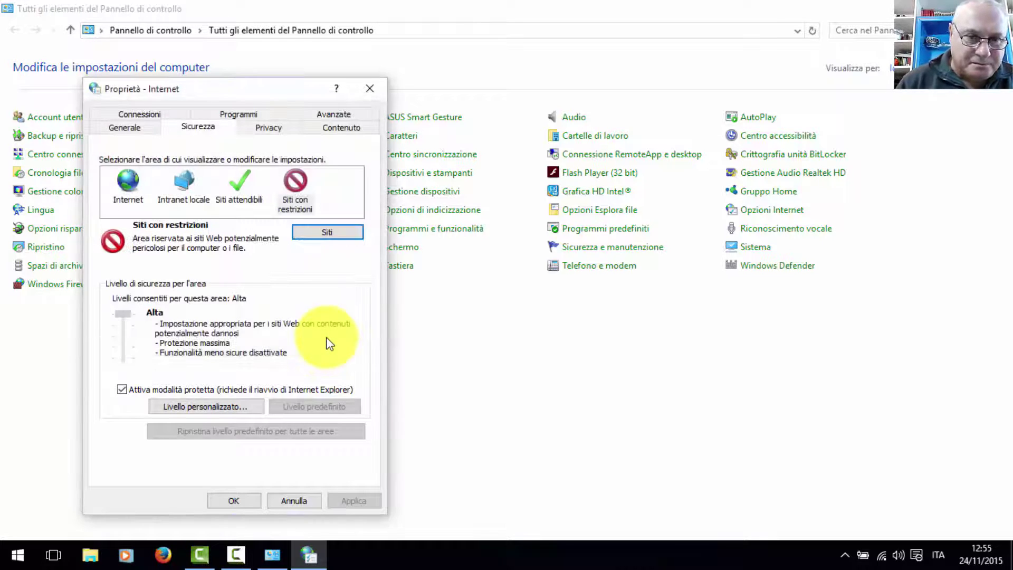
{"action": "left_click", "coordinate": [227, 499]}
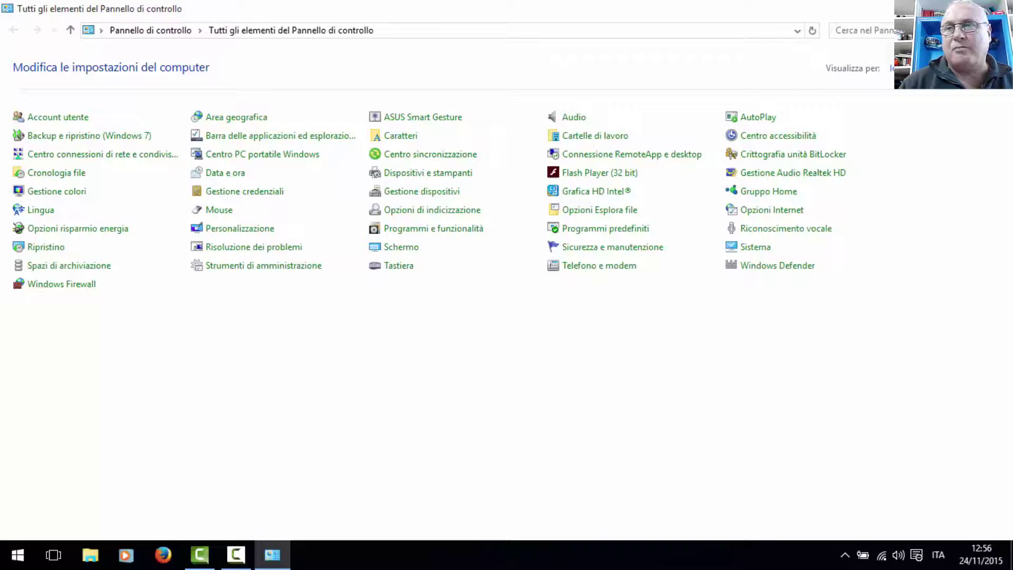
{"action": "key", "text": "alt+F4"}
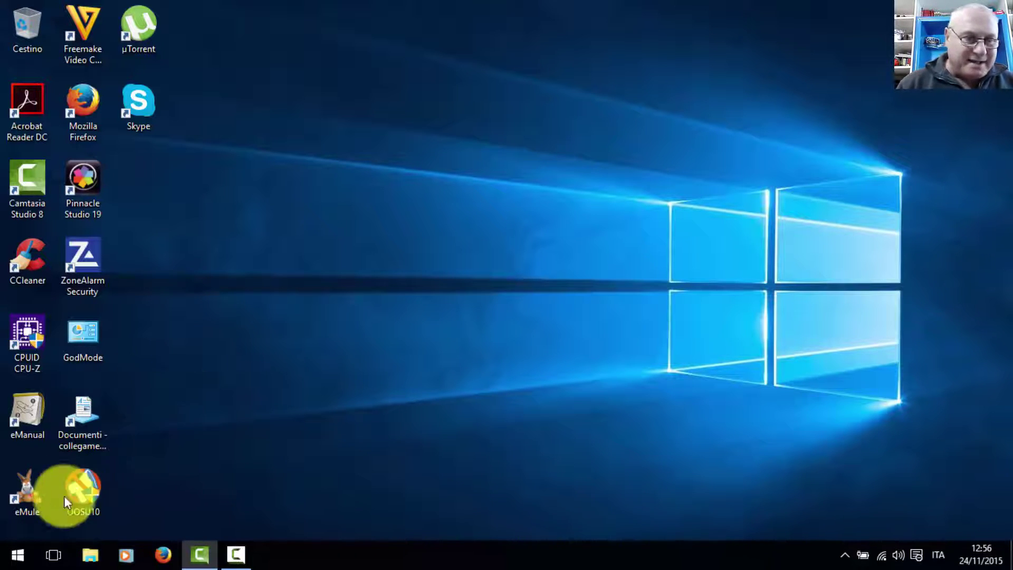
{"action": "right_click", "coordinate": [27, 561]}
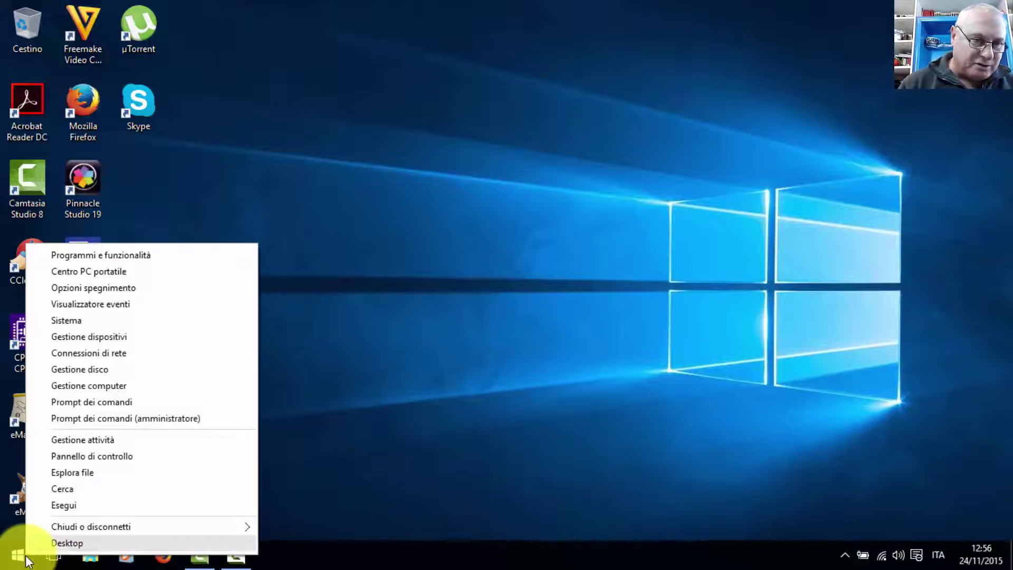
{"action": "left_click", "coordinate": [59, 506]}
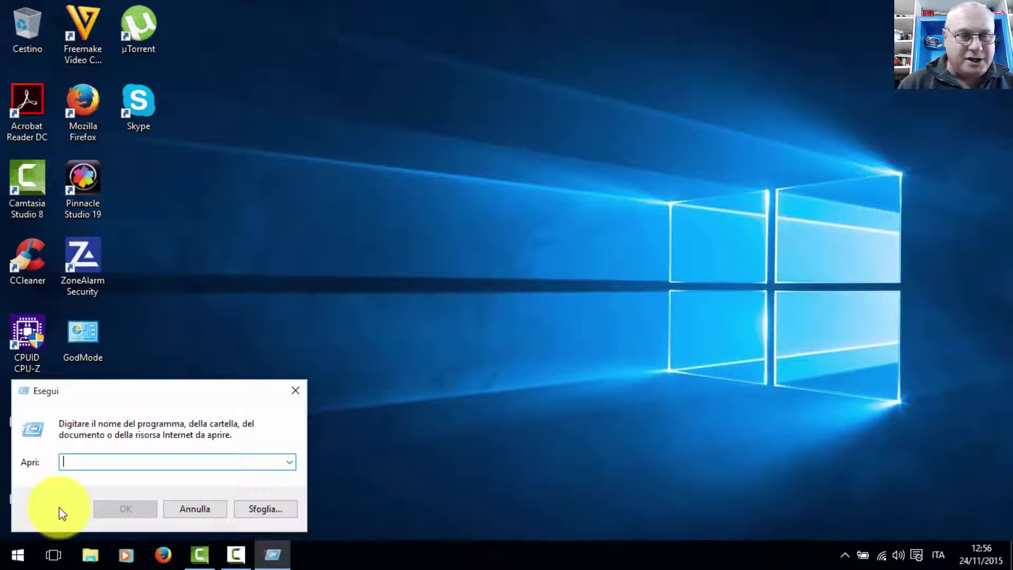
{"action": "left_click", "coordinate": [295, 391]}
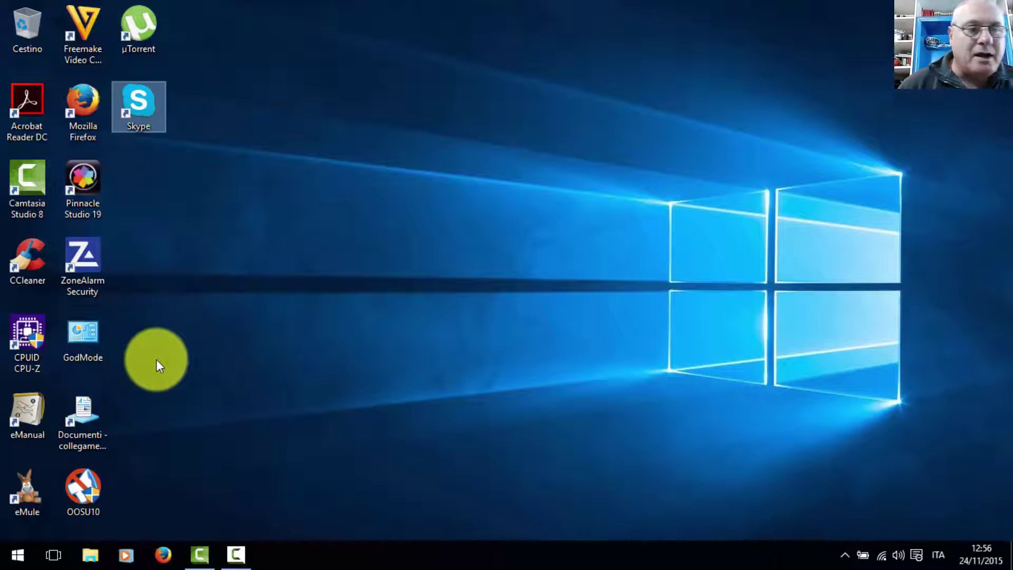
In File Explorer, browse drive C: to the user's profile folder and open the Skype account's folder under AppData\Roaming\Skype.
{"action": "left_click", "coordinate": [19, 554]}
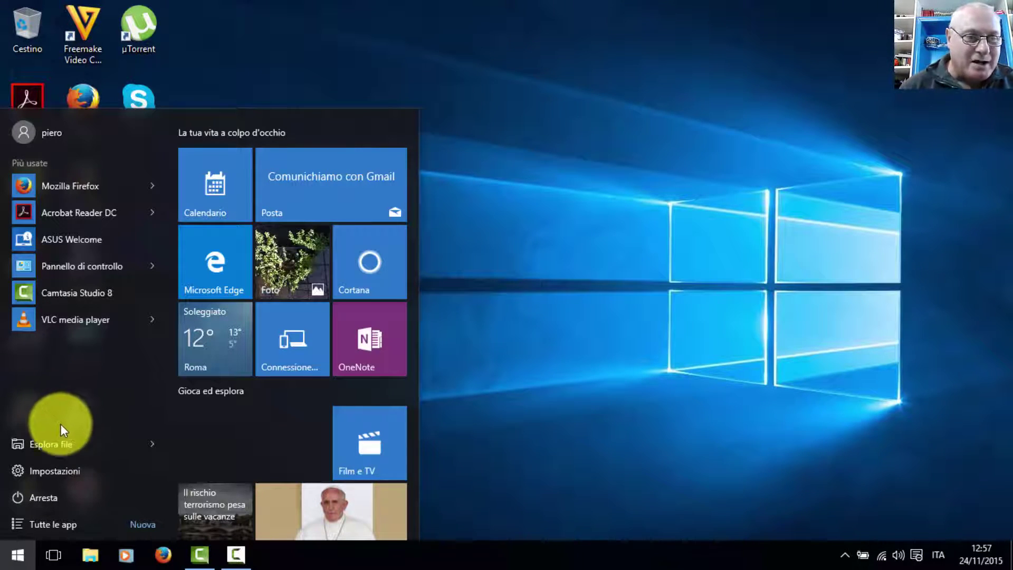
{"action": "left_click", "coordinate": [49, 443]}
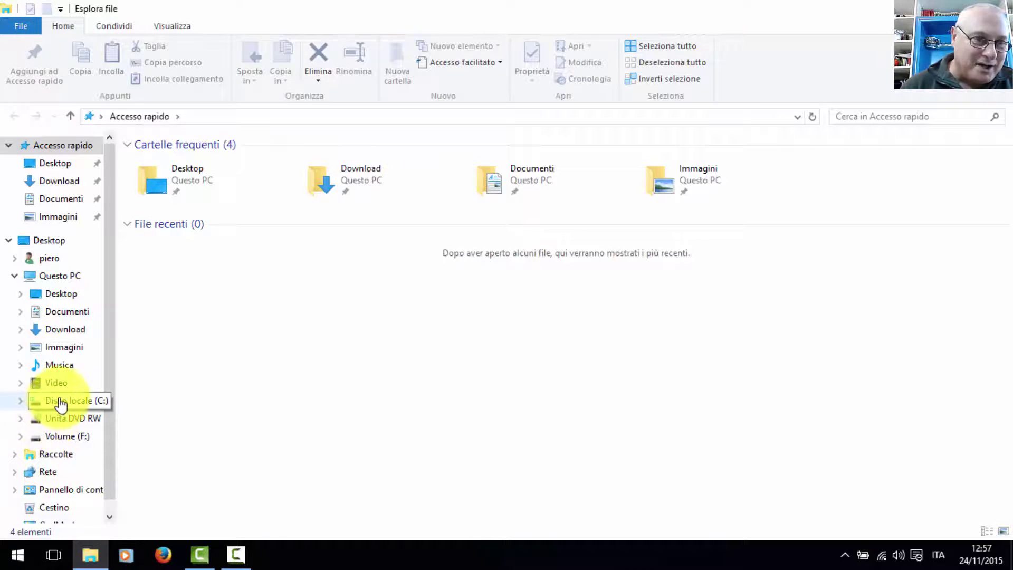
{"action": "left_click", "coordinate": [63, 401]}
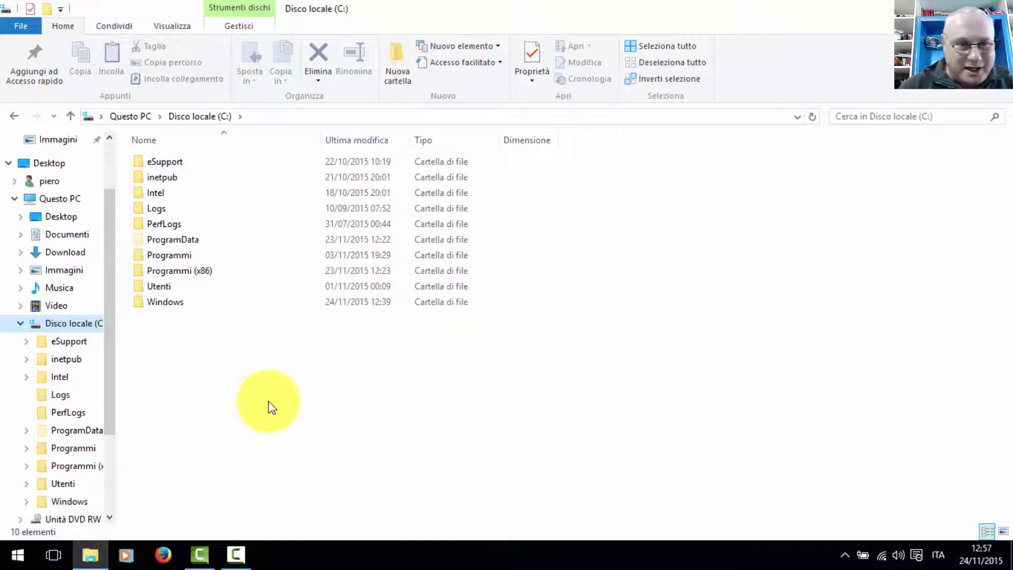
{"action": "double_click", "coordinate": [161, 292]}
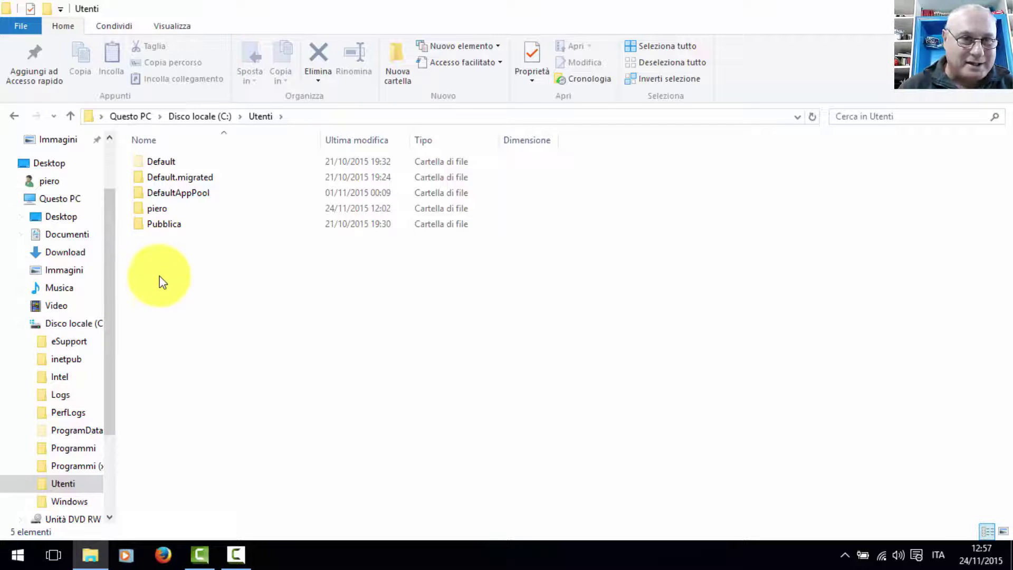
{"action": "double_click", "coordinate": [159, 208]}
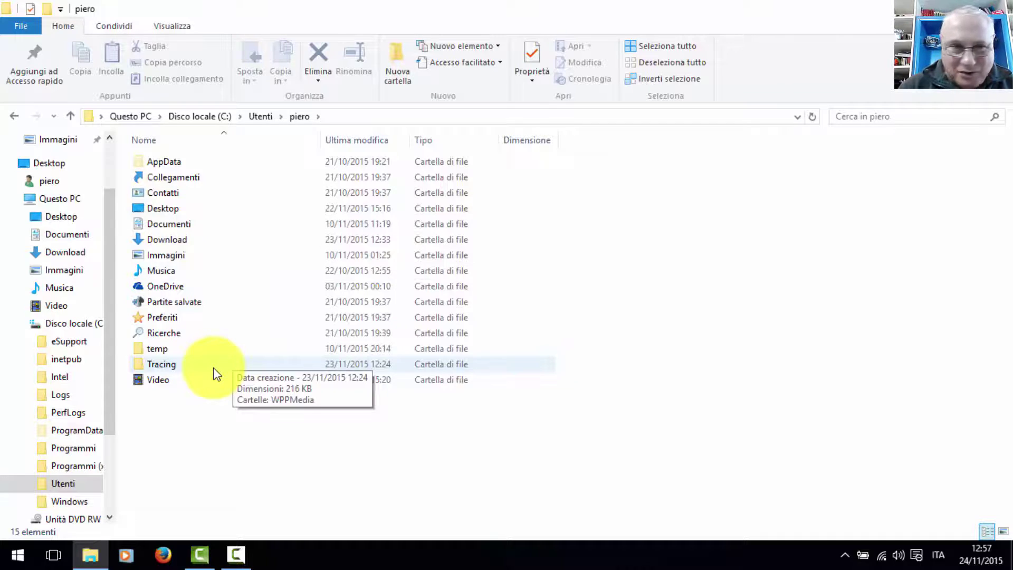
{"action": "double_click", "coordinate": [165, 162]}
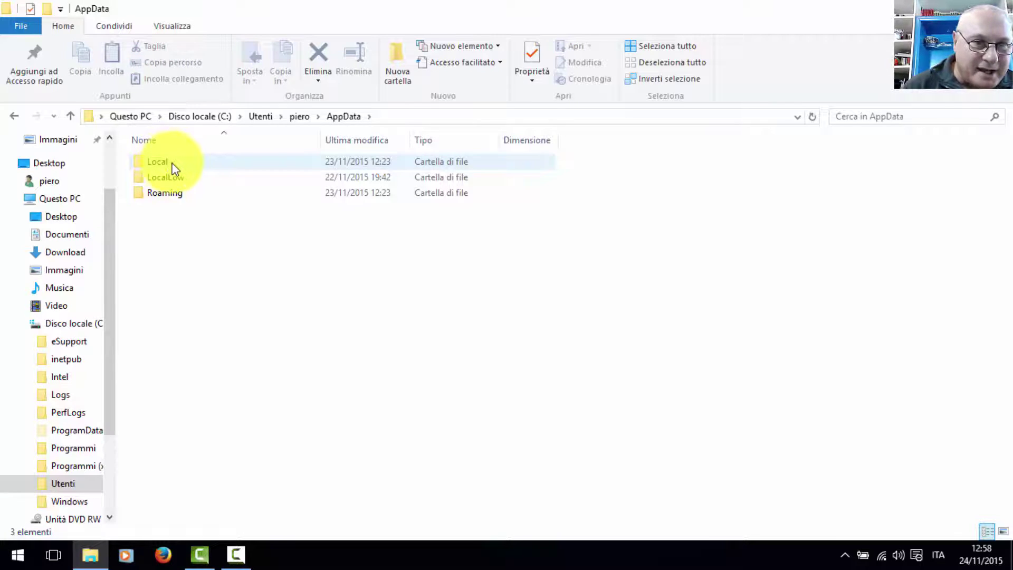
{"action": "double_click", "coordinate": [161, 192]}
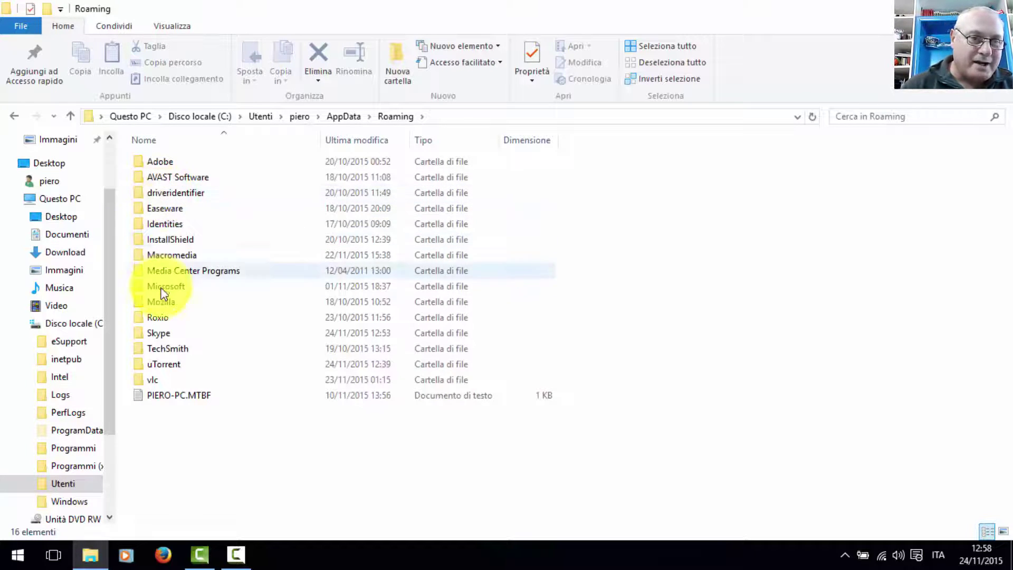
{"action": "double_click", "coordinate": [159, 339]}
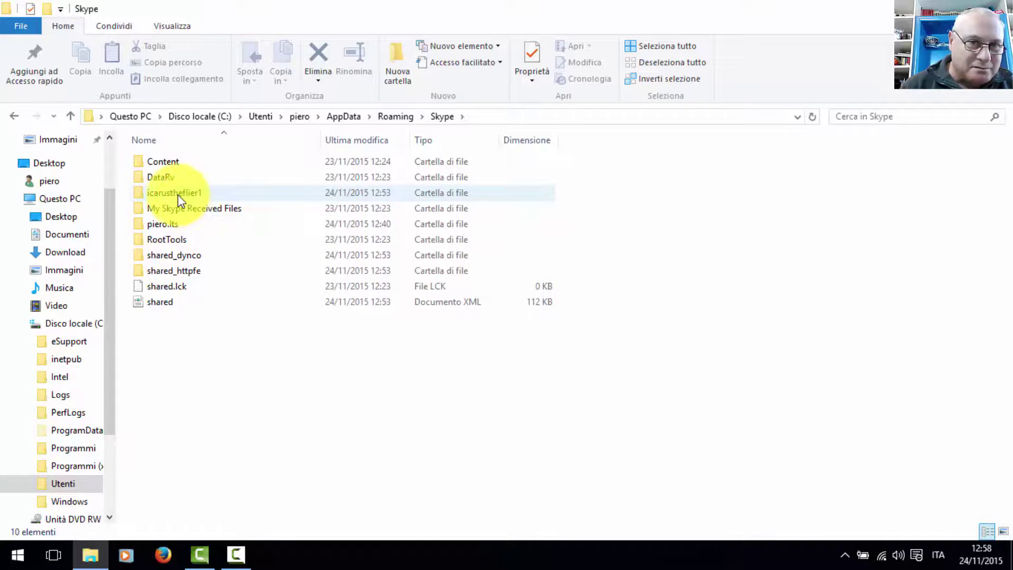
{"action": "mouse_move", "coordinate": [178, 194]}
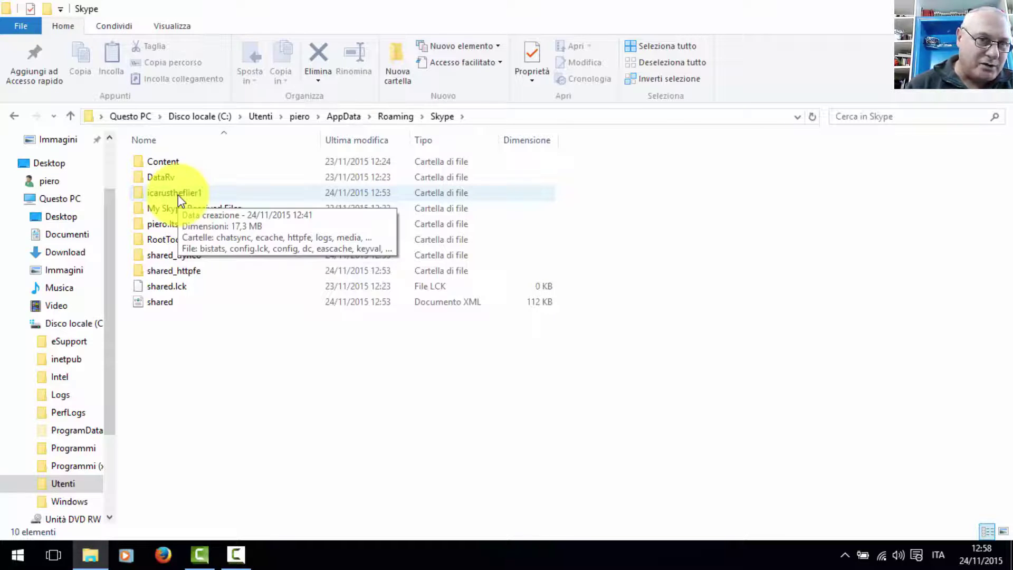
{"action": "double_click", "coordinate": [178, 194]}
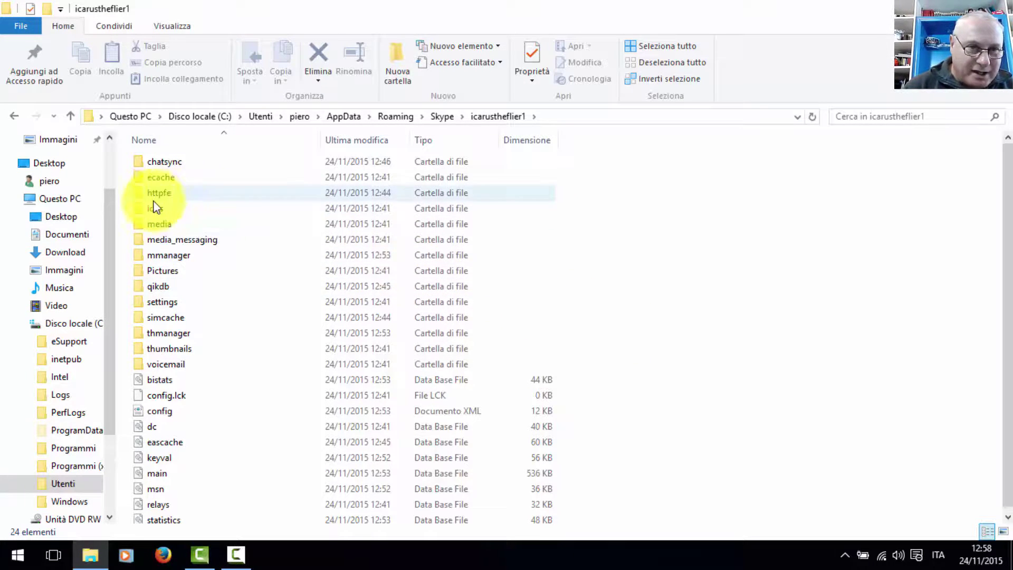
Open the config XML file from the Skype account's folder in Notepad (Blocco note) and maximize its window.
{"action": "right_click", "coordinate": [168, 417]}
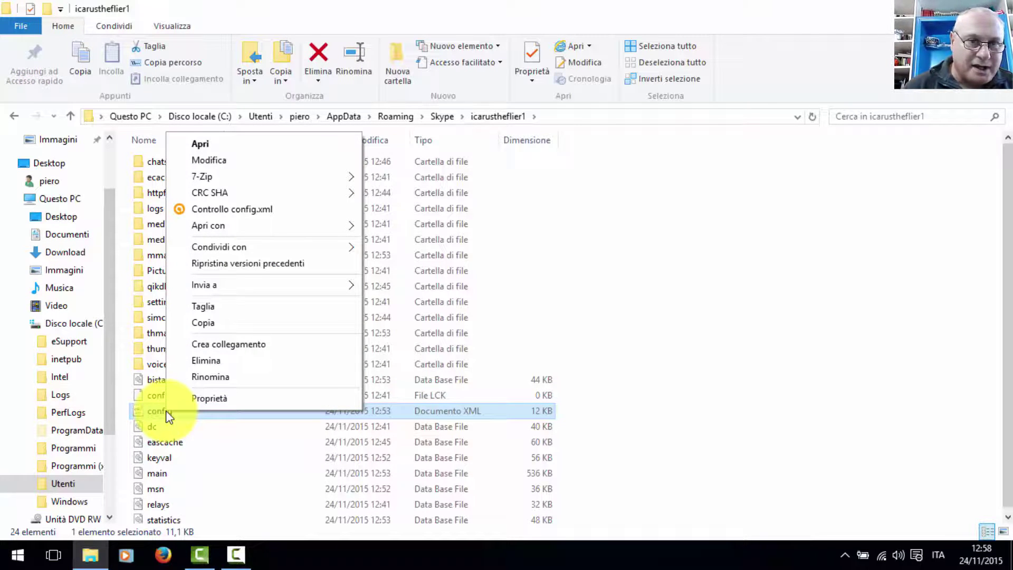
{"action": "mouse_move", "coordinate": [276, 225]}
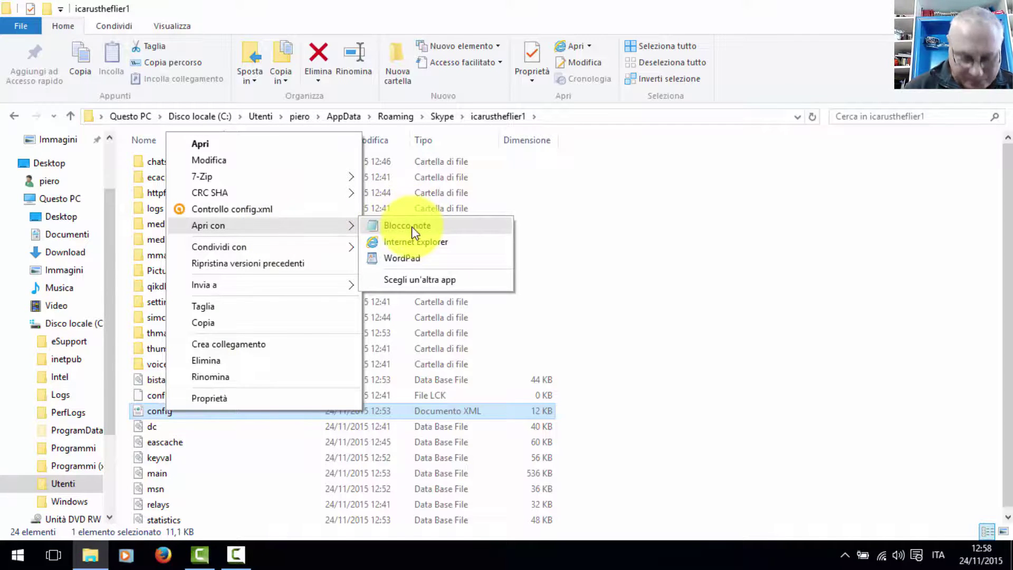
{"action": "left_click", "coordinate": [411, 227]}
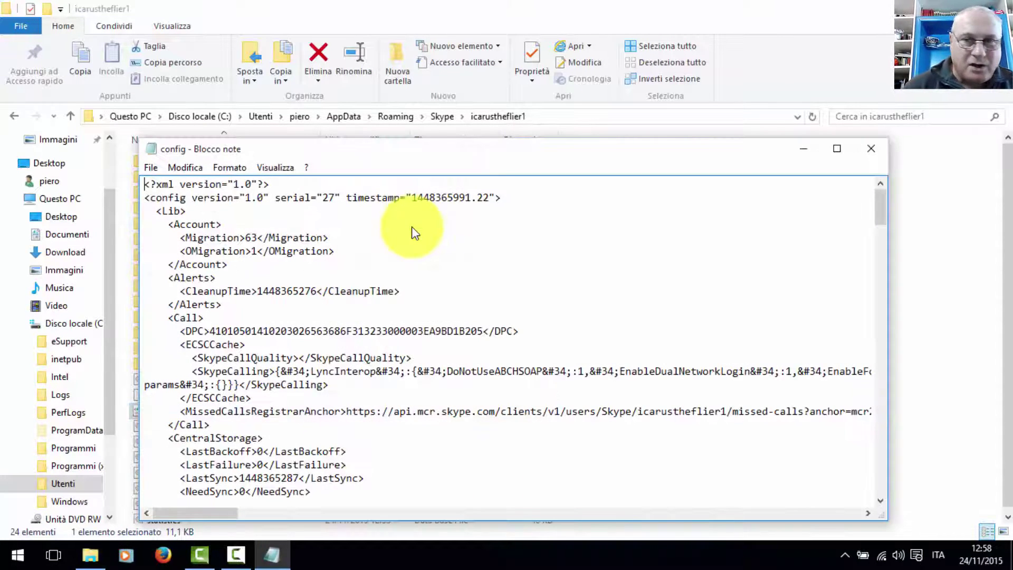
{"action": "left_click", "coordinate": [837, 151]}
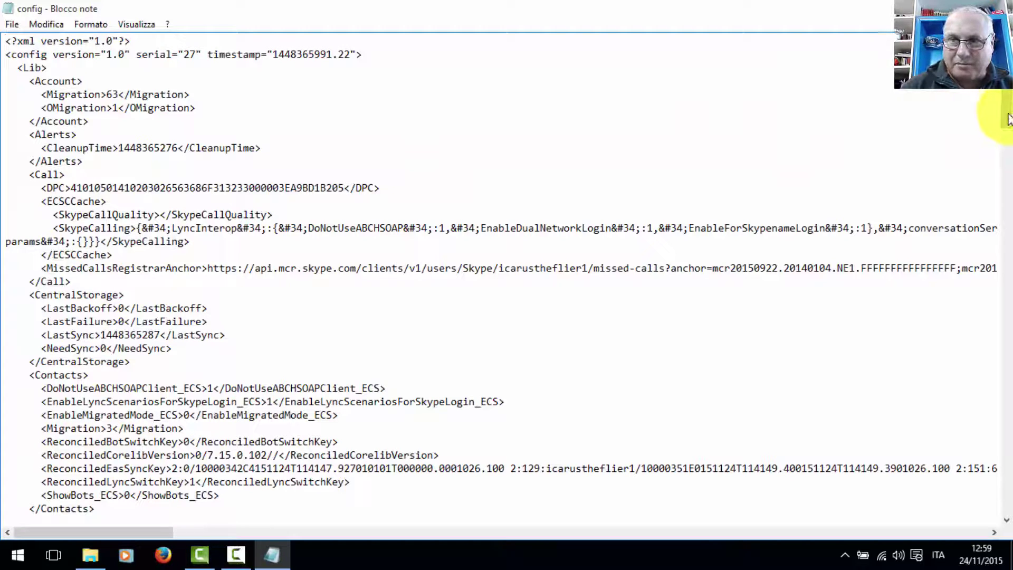
Set the AdvertPlaceholder value in the General section to 0, save the file, and close Notepad and File Explorer.
{"action": "left_click_drag", "start_coordinate": [1008, 130], "coordinate": [1008, 460]}
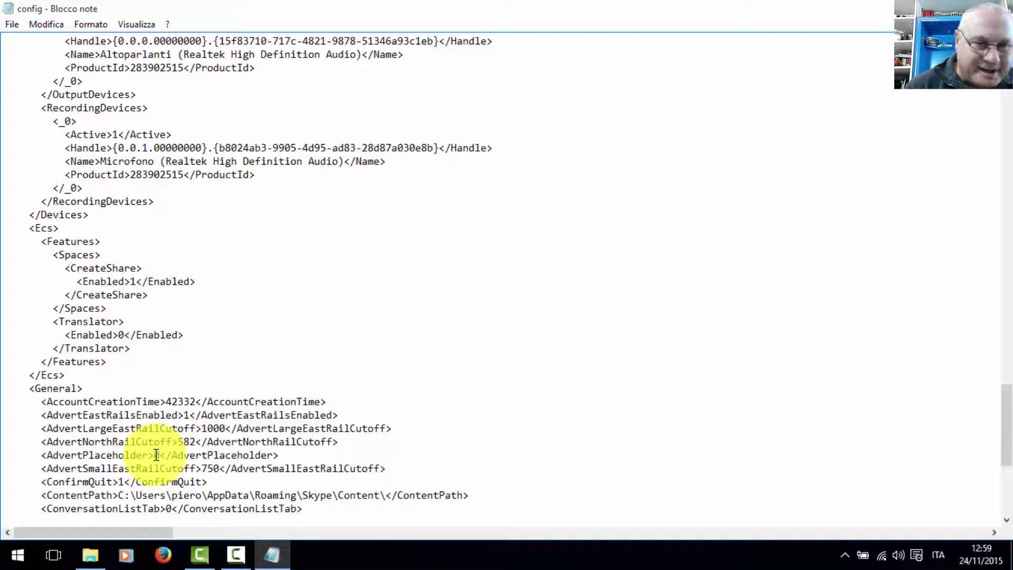
{"action": "type", "text": "0"}
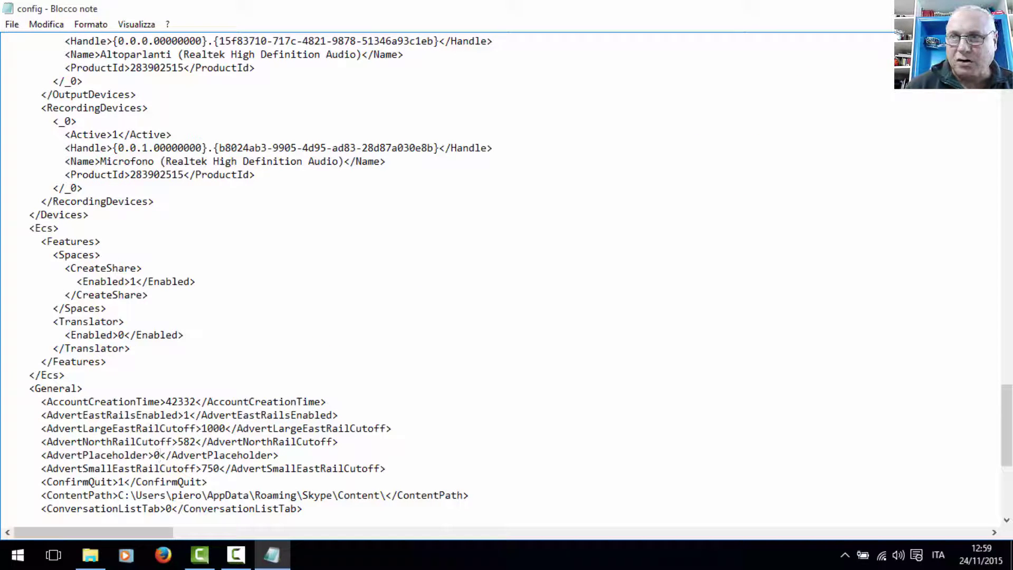
{"action": "key", "text": "alt+F4"}
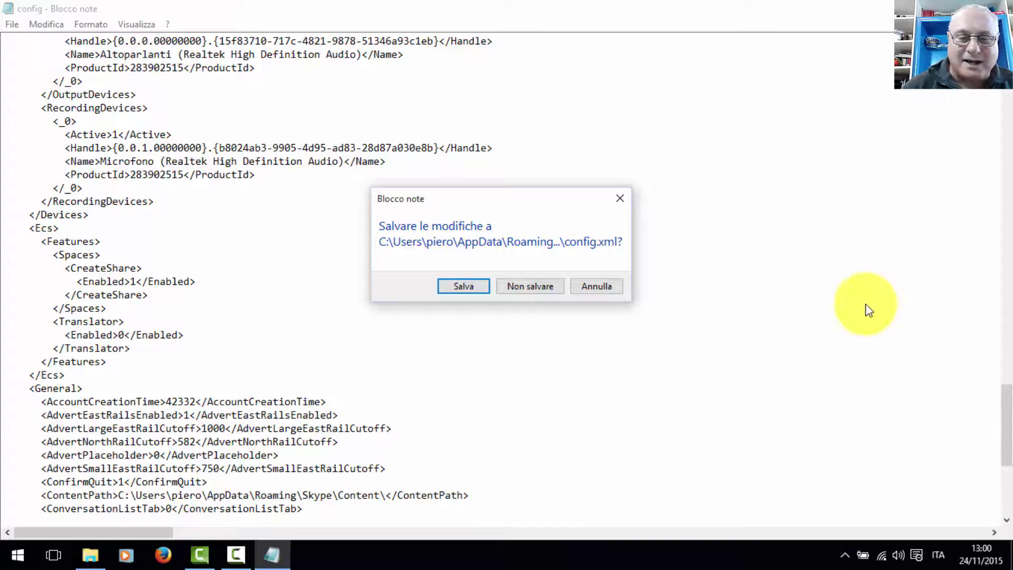
{"action": "left_click", "coordinate": [460, 289]}
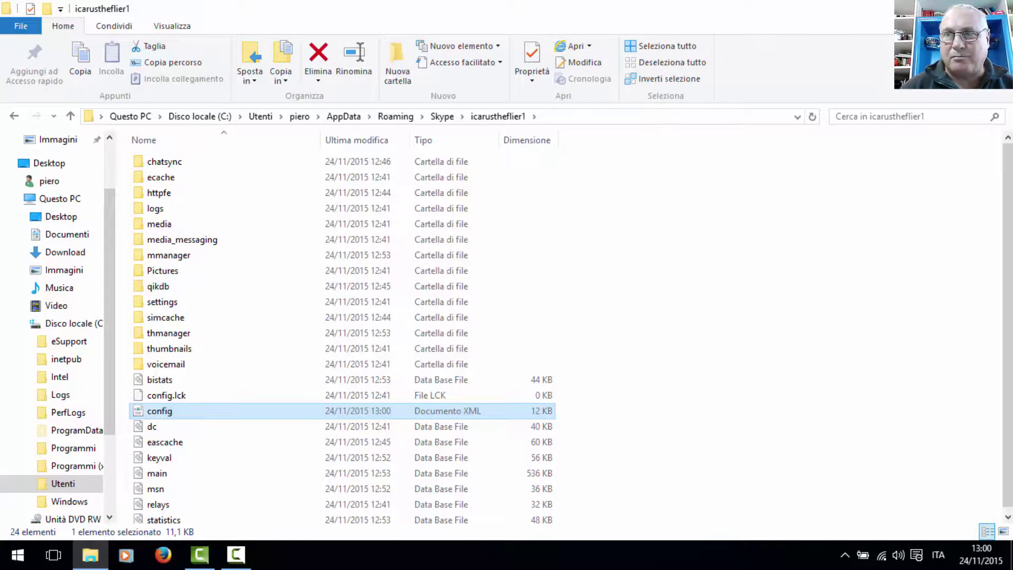
{"action": "key", "text": "alt+F4"}
{"action": "left_click", "coordinate": [320, 418]}
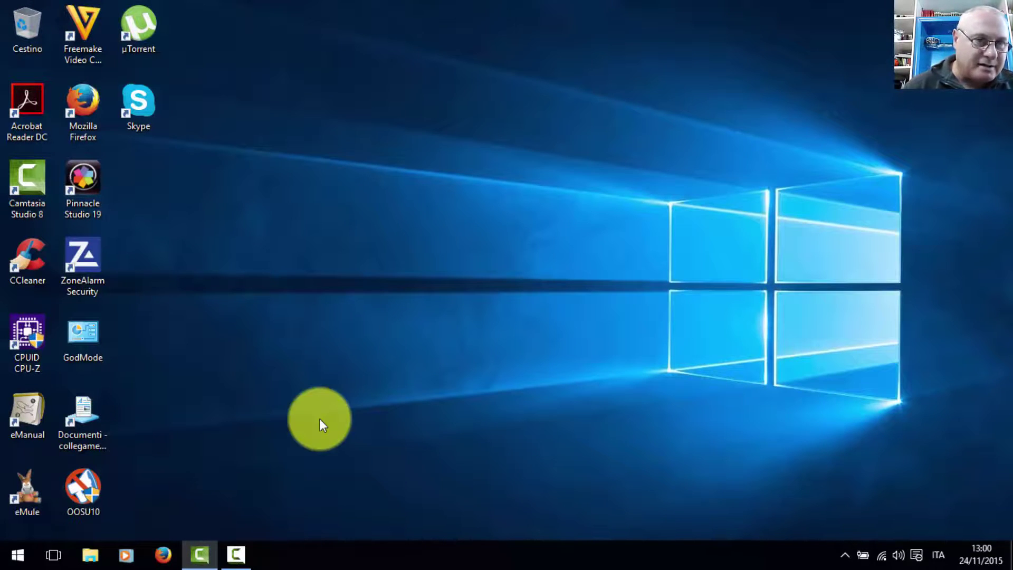
Start Skype and sign in to the preset account by entering the account password.
{"action": "left_click", "coordinate": [143, 108]}
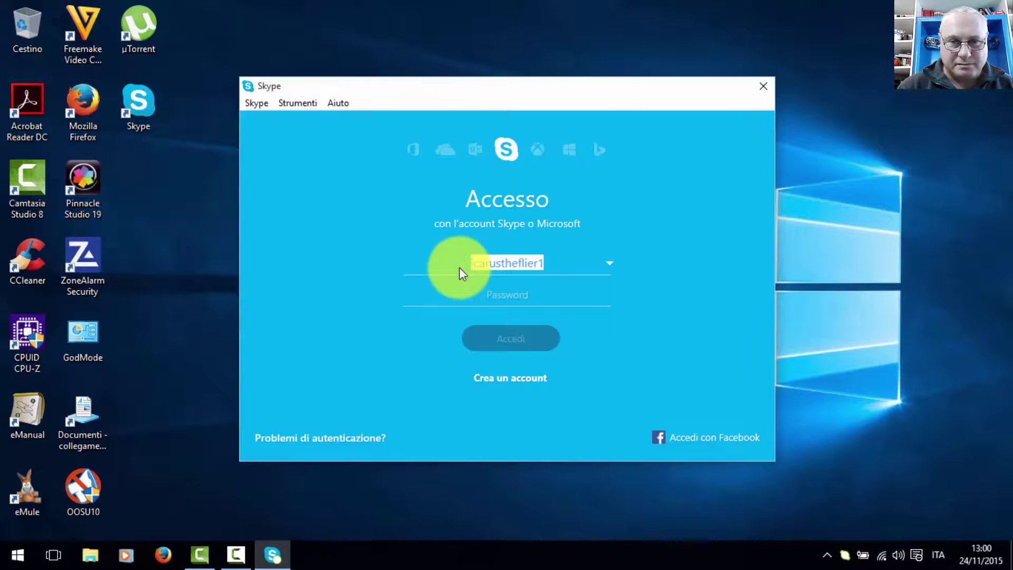
{"action": "left_click", "coordinate": [475, 288]}
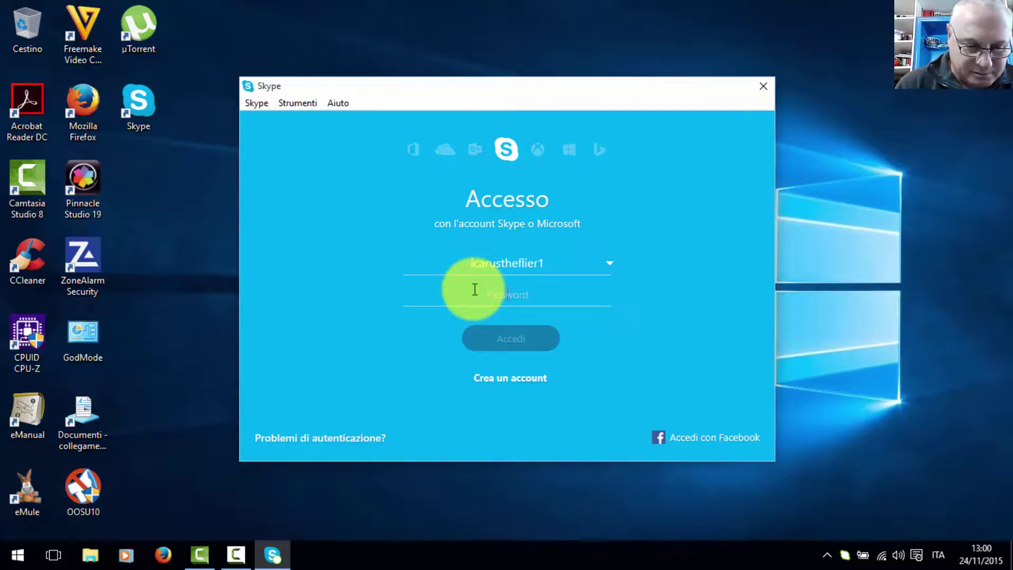
{"action": "type", "text": "••••••"}
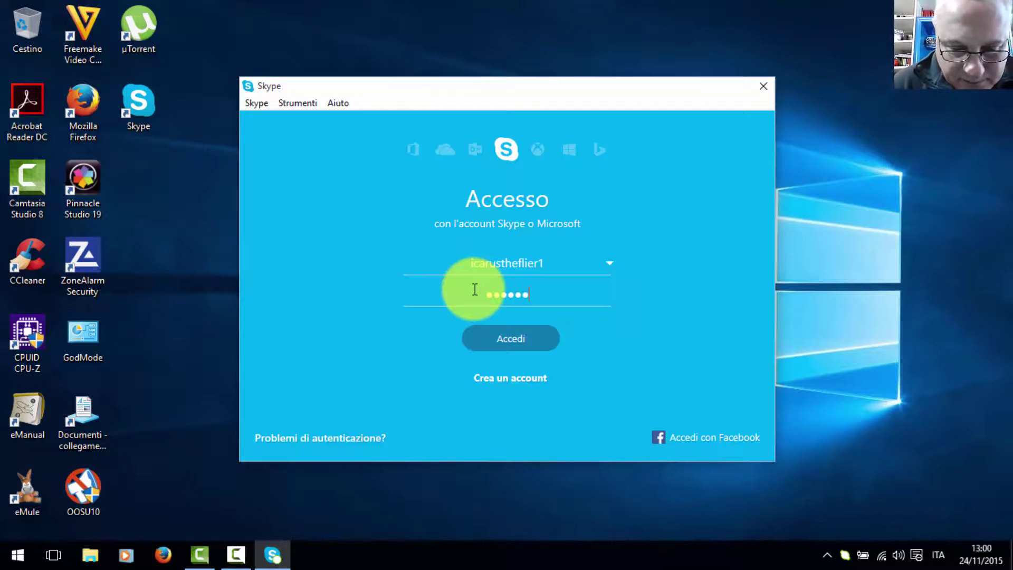
{"action": "type", "text": "••"}
{"action": "key", "text": "Return"}
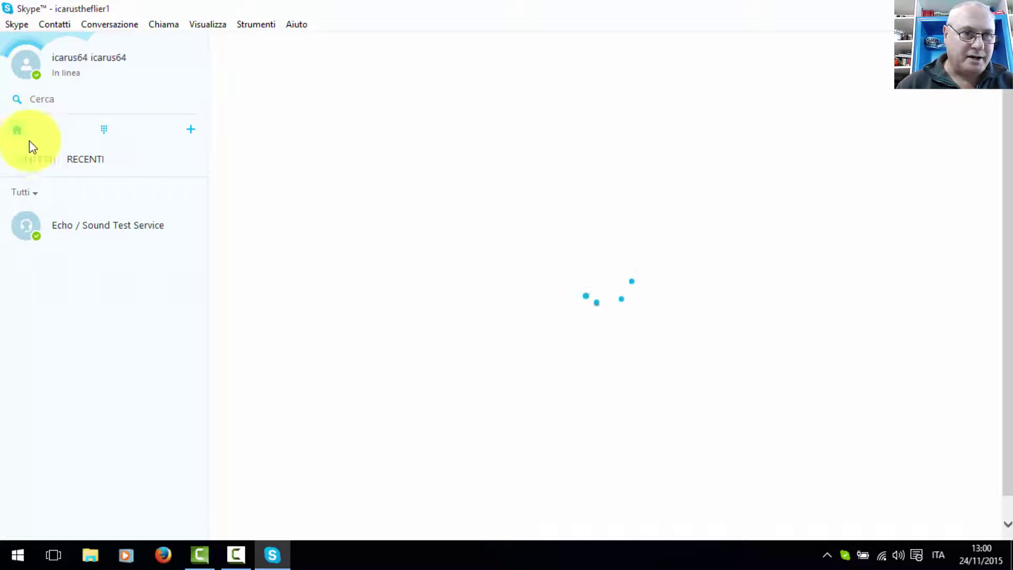
Make a test call to Echo / Sound Test Service, end it, and close the Skype window.
{"action": "left_click", "coordinate": [91, 232]}
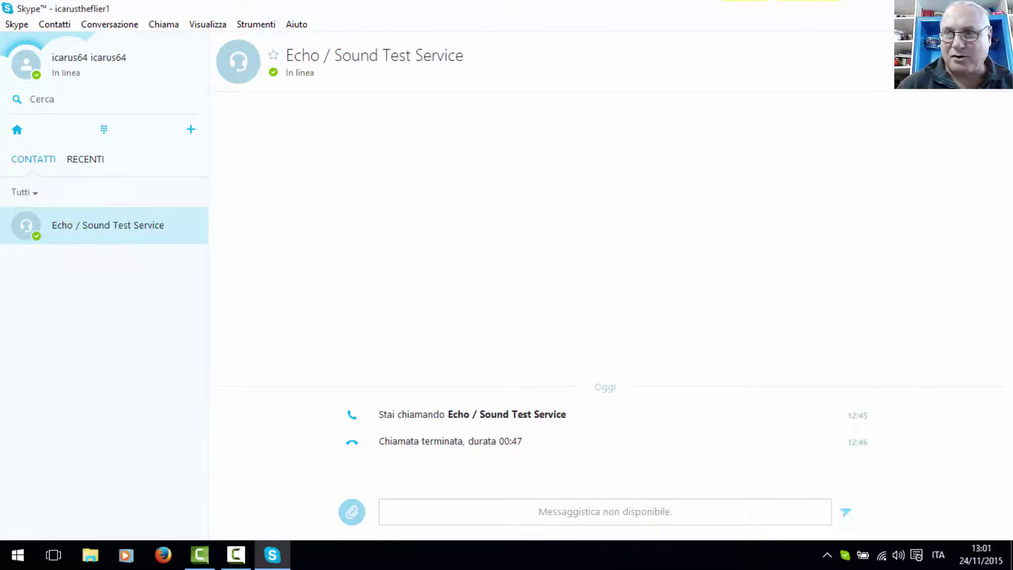
{"action": "left_click", "coordinate": [984, 62]}
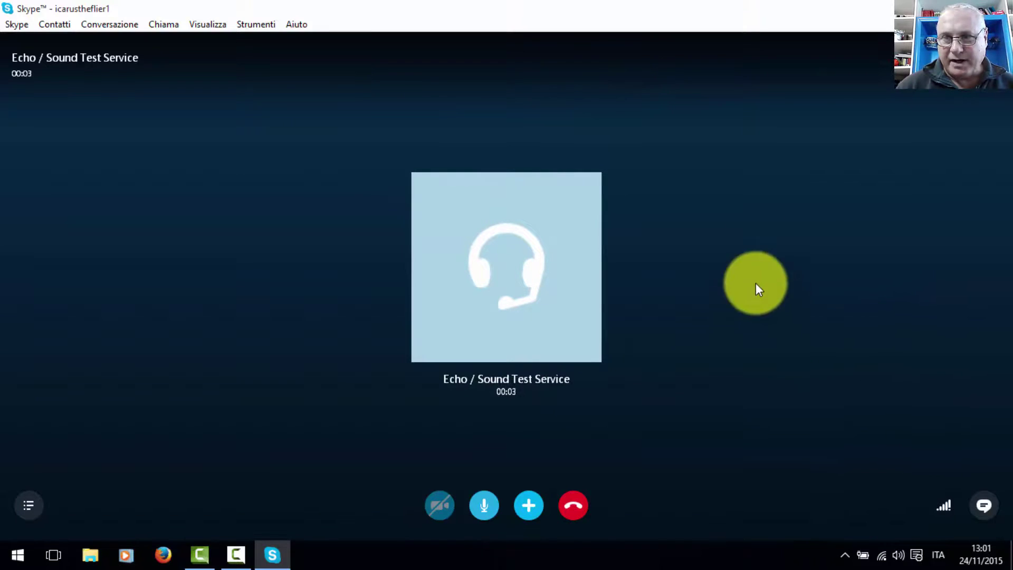
{"action": "left_click", "coordinate": [580, 496]}
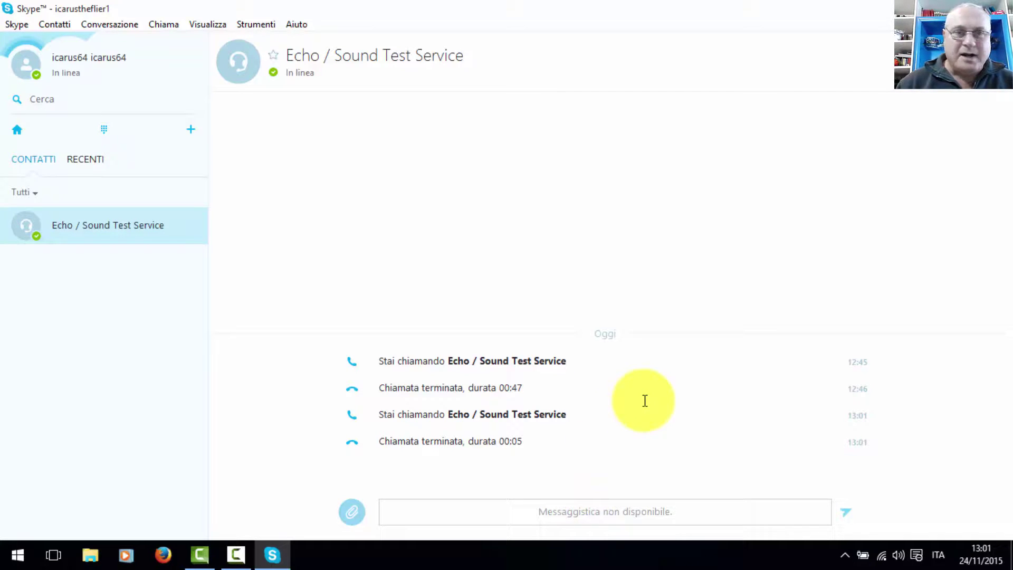
{"action": "left_click_drag", "start_coordinate": [644, 400], "coordinate": [842, 156]}
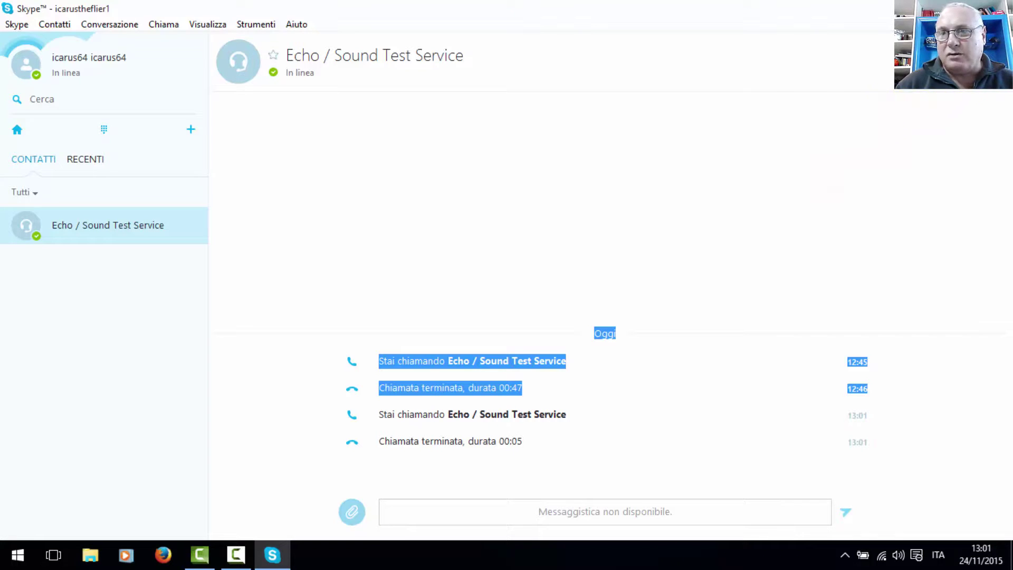
{"action": "left_click", "coordinate": [1001, 8]}
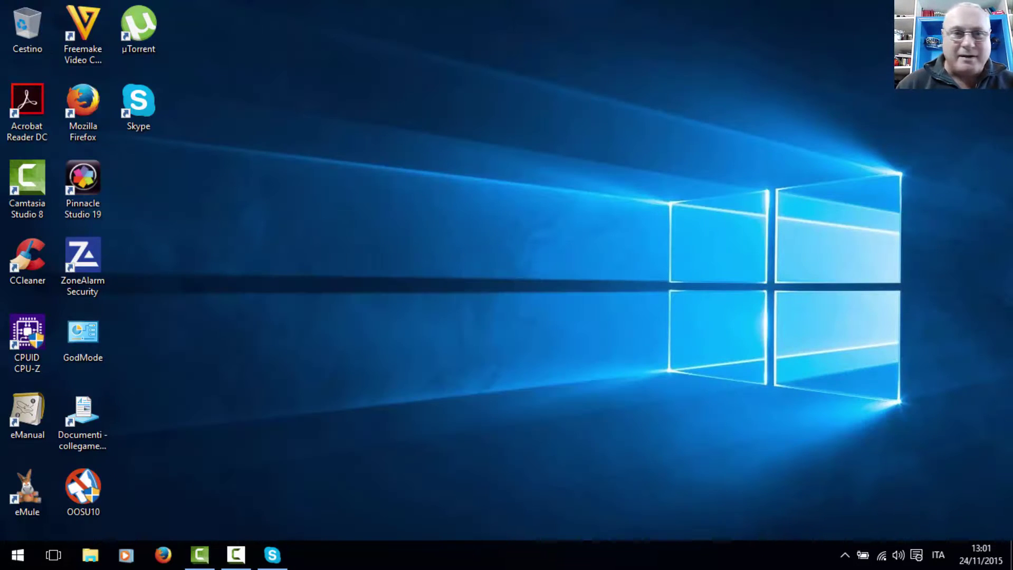